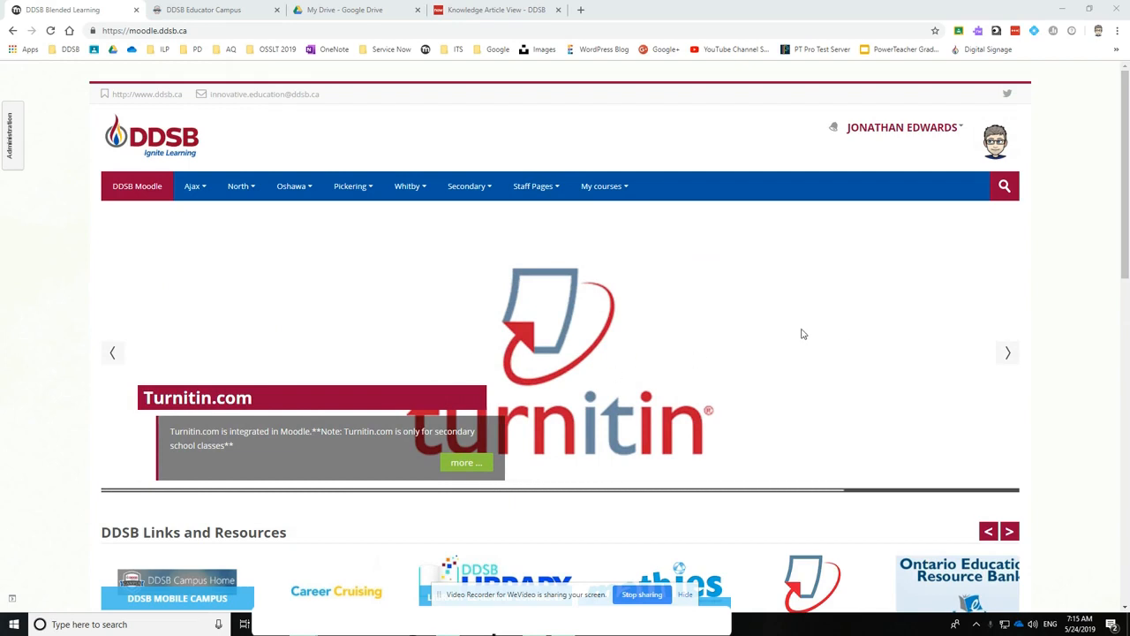
# Step: Switch to the DDSB Educator Campus page and load teacher.ddsb.ca
pyautogui.click(220, 15)
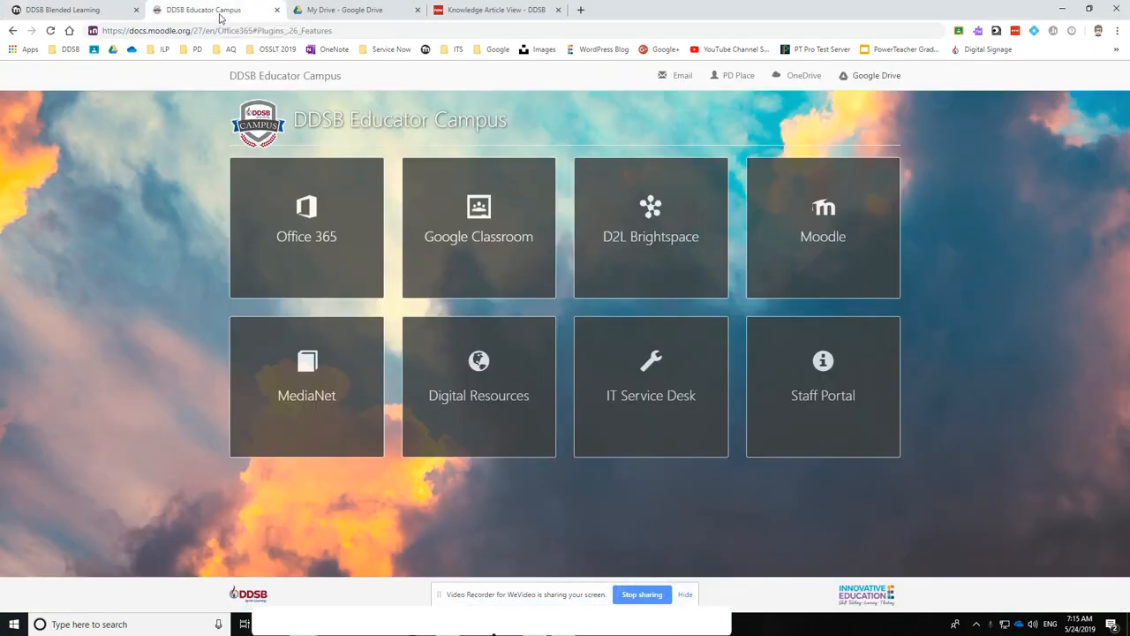
pyautogui.click(345, 31)
pyautogui.write('te')
pyautogui.press('Return')
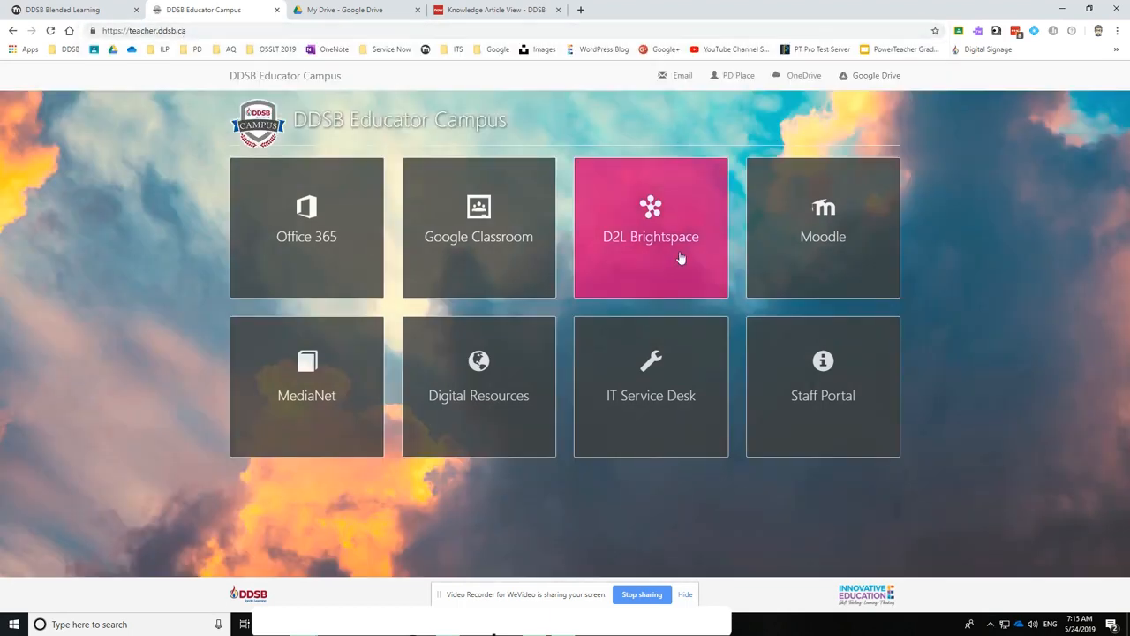
# Step: Open the Knowledge area of the IT Service Desk and search it for "Moodle"
pyautogui.click(638, 364)
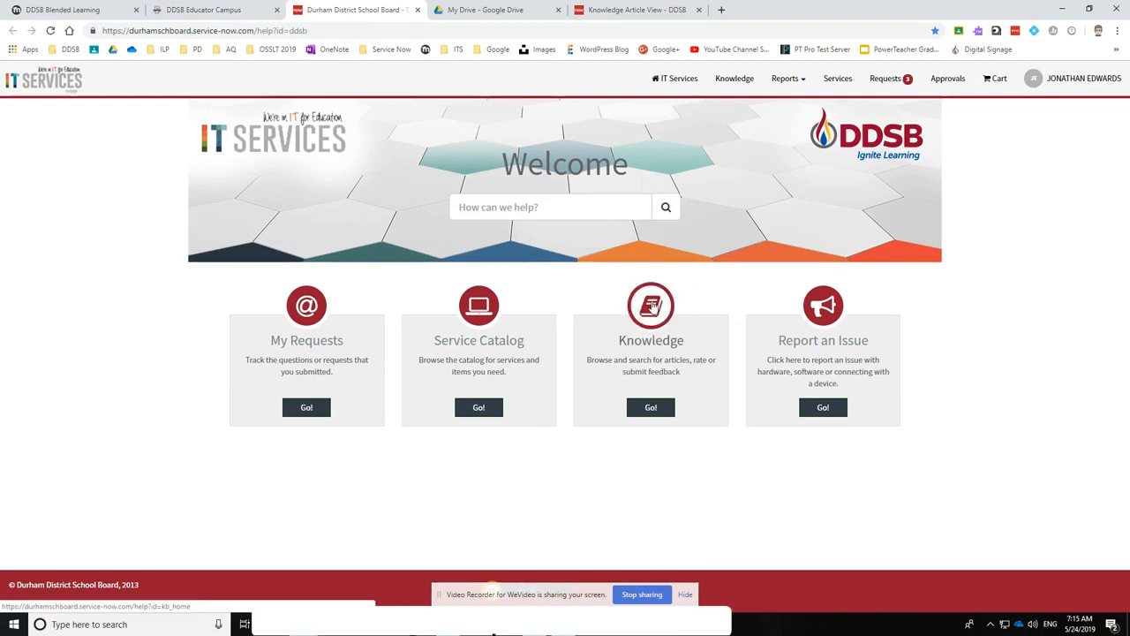
pyautogui.click(653, 304)
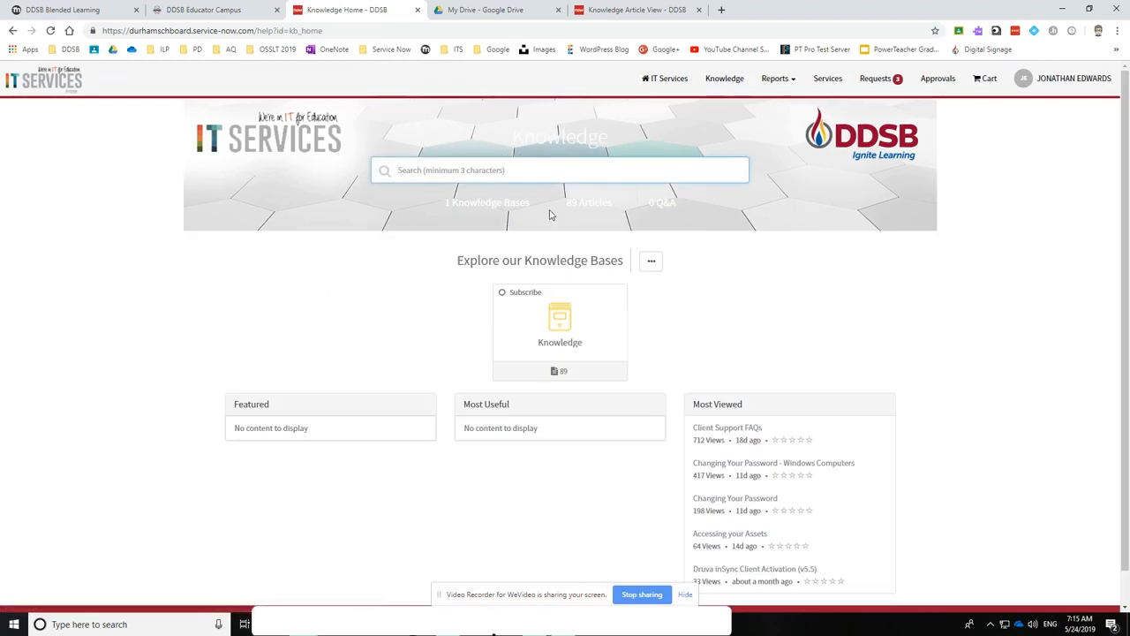
pyautogui.write('Moodle')
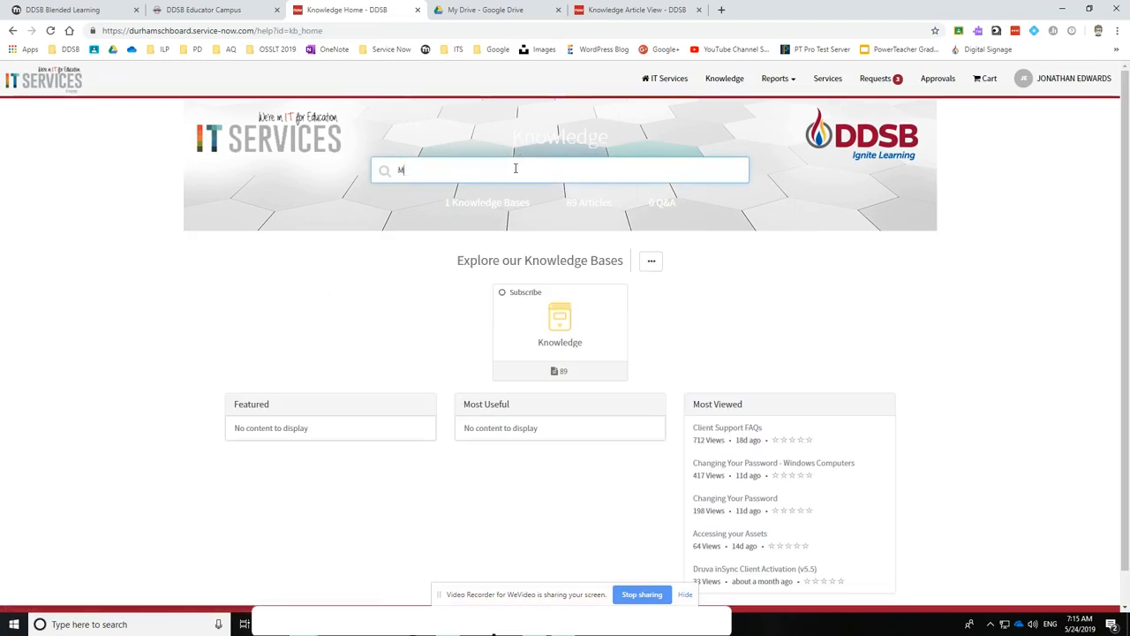
pyautogui.press('Return')
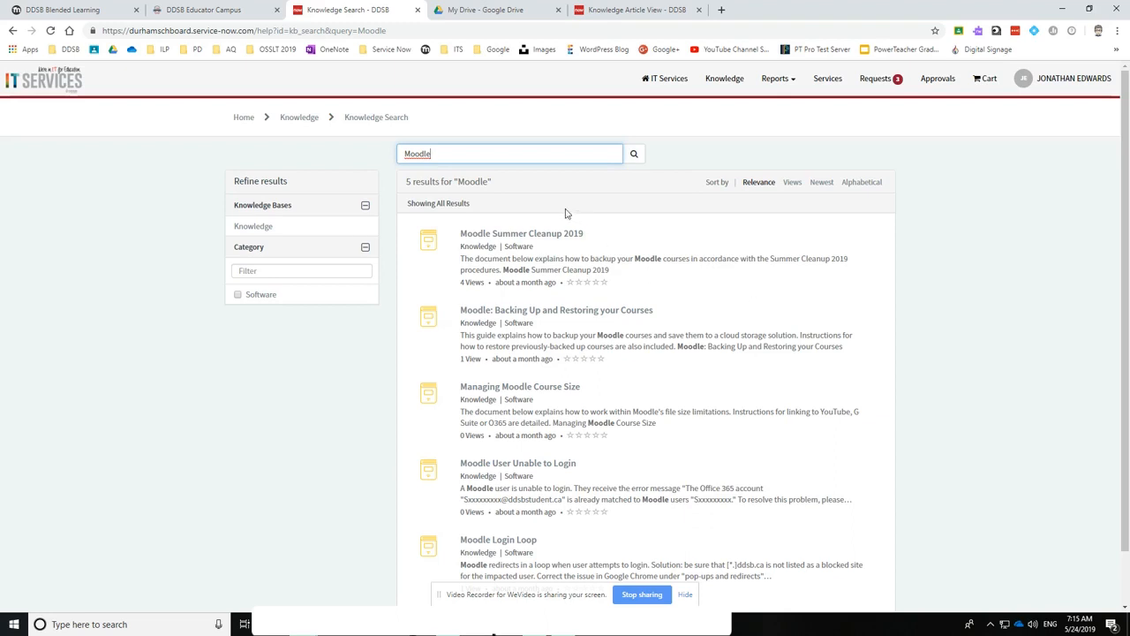
# Step: Open the Moodle Summer Cleanup 2019 article and its linked document, and read the information for teachers
pyautogui.click(482, 240)
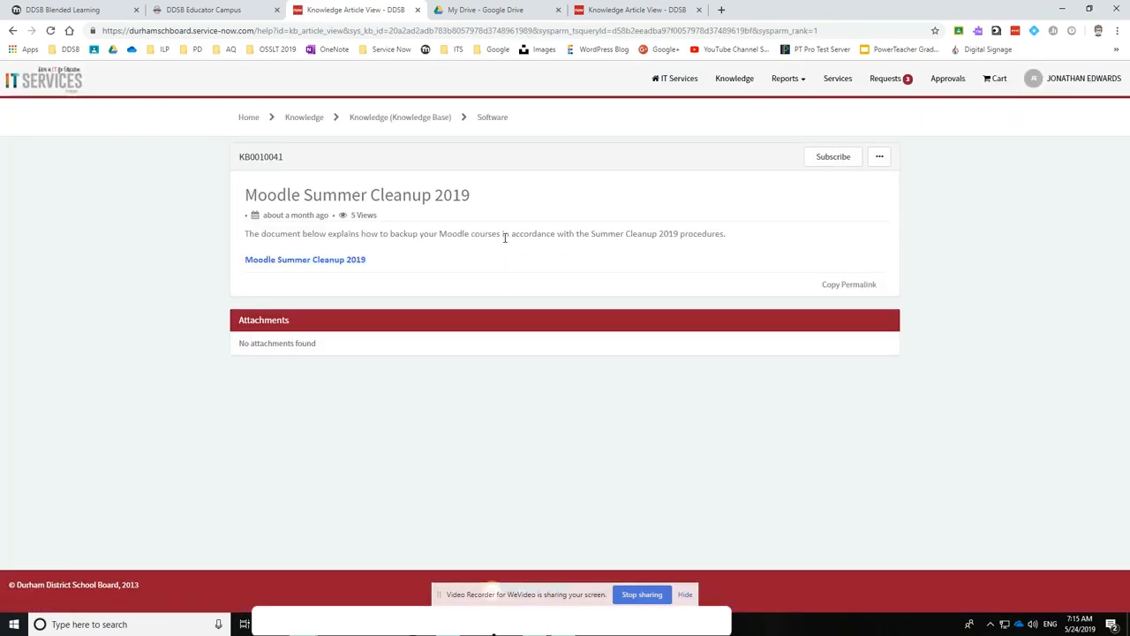
pyautogui.click(323, 264)
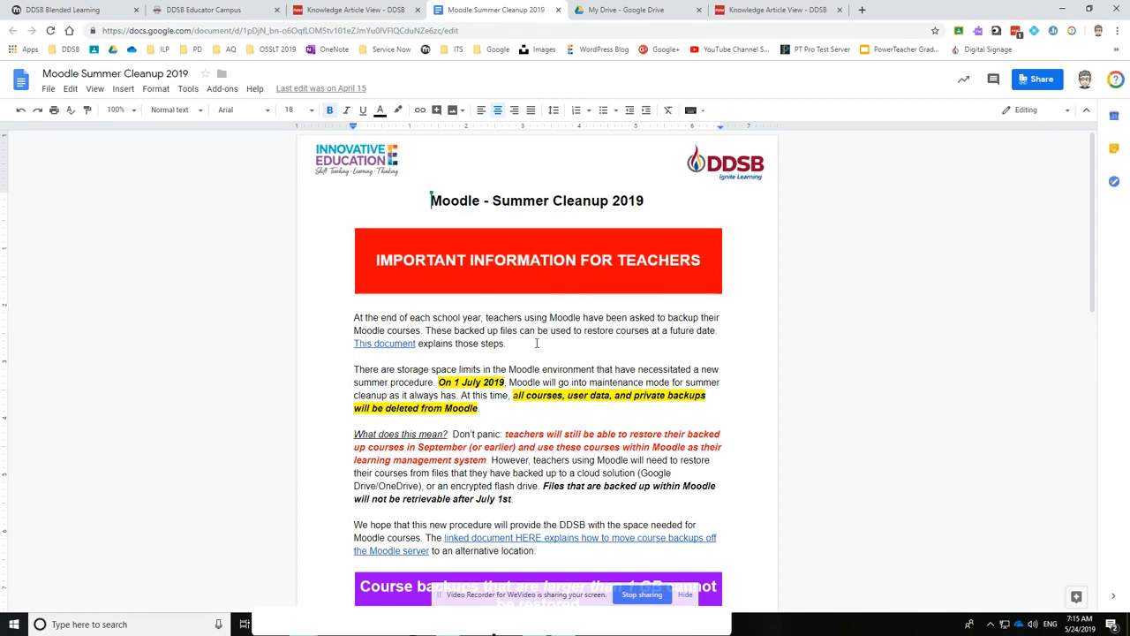
pyautogui.scroll(-1, 533, 337)
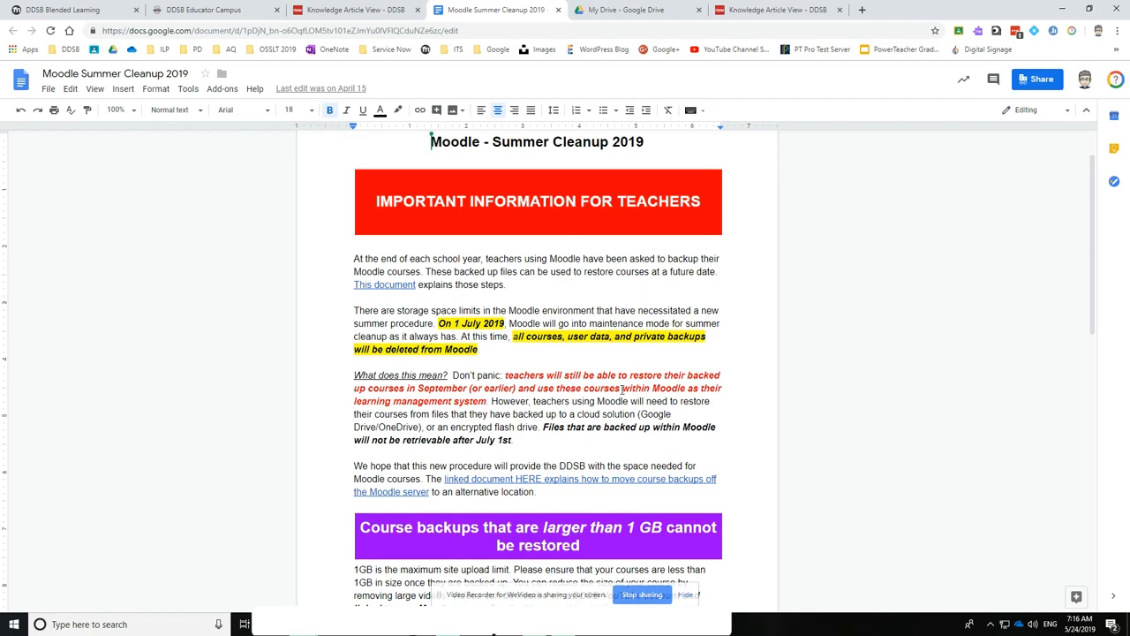
pyautogui.scroll(-1, 623, 390)
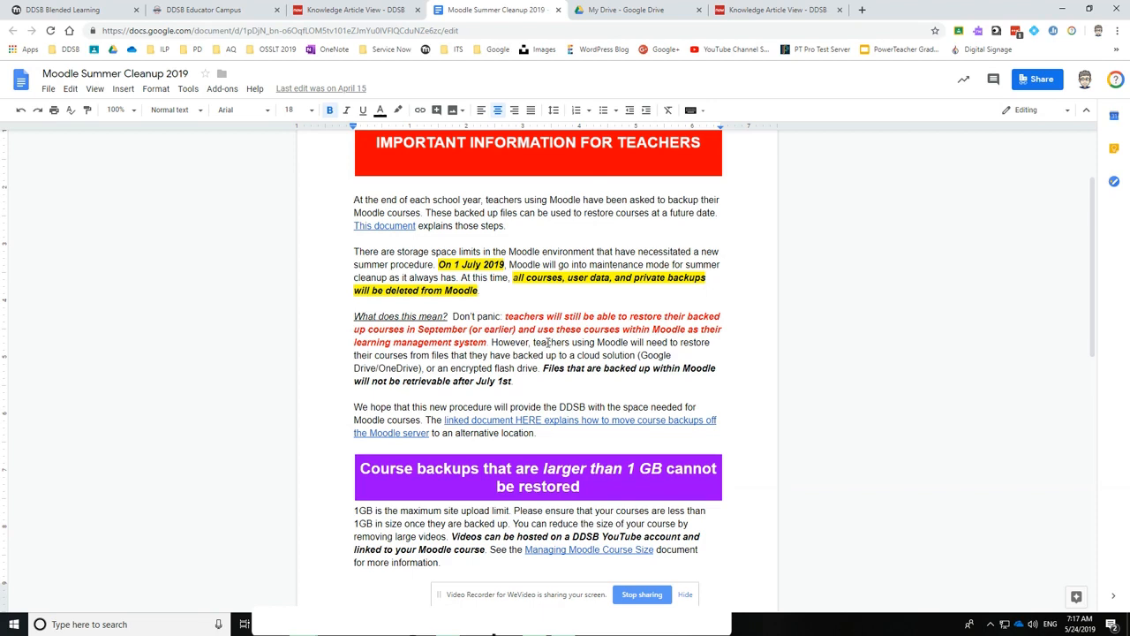
pyautogui.scroll(-1, 547, 343)
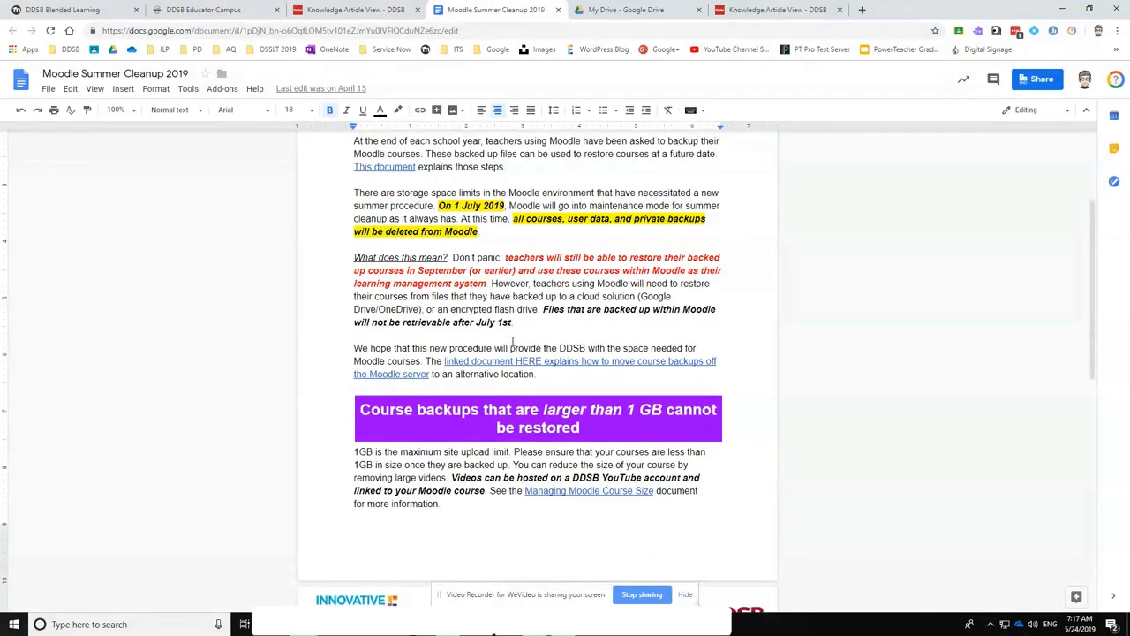
pyautogui.scroll(-1, 512, 342)
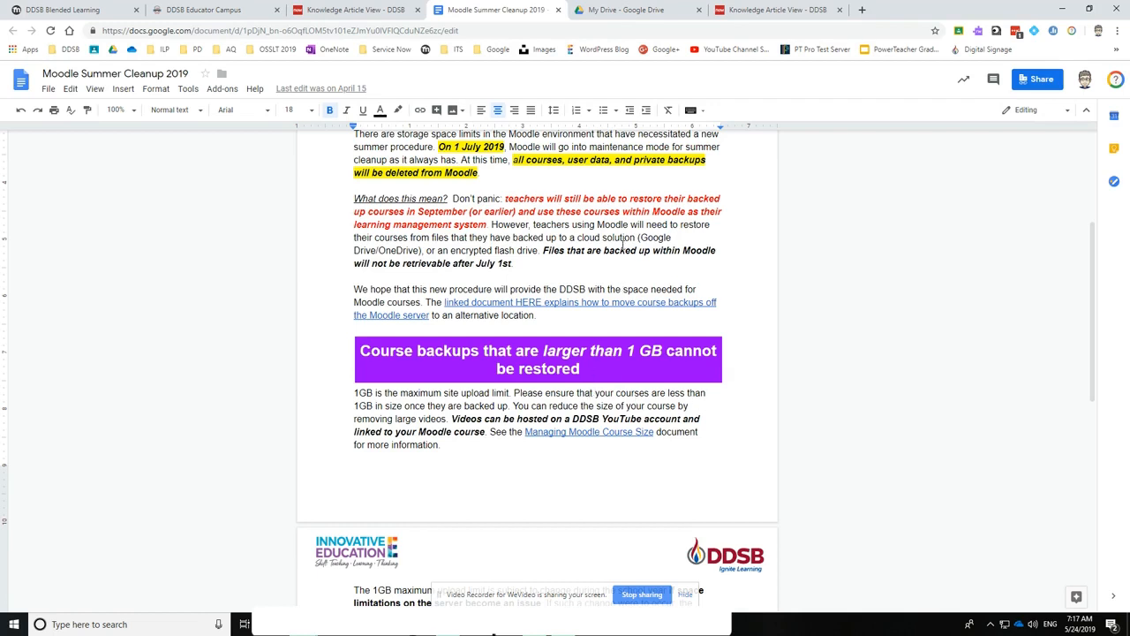
pyautogui.scroll(1, 590, 292)
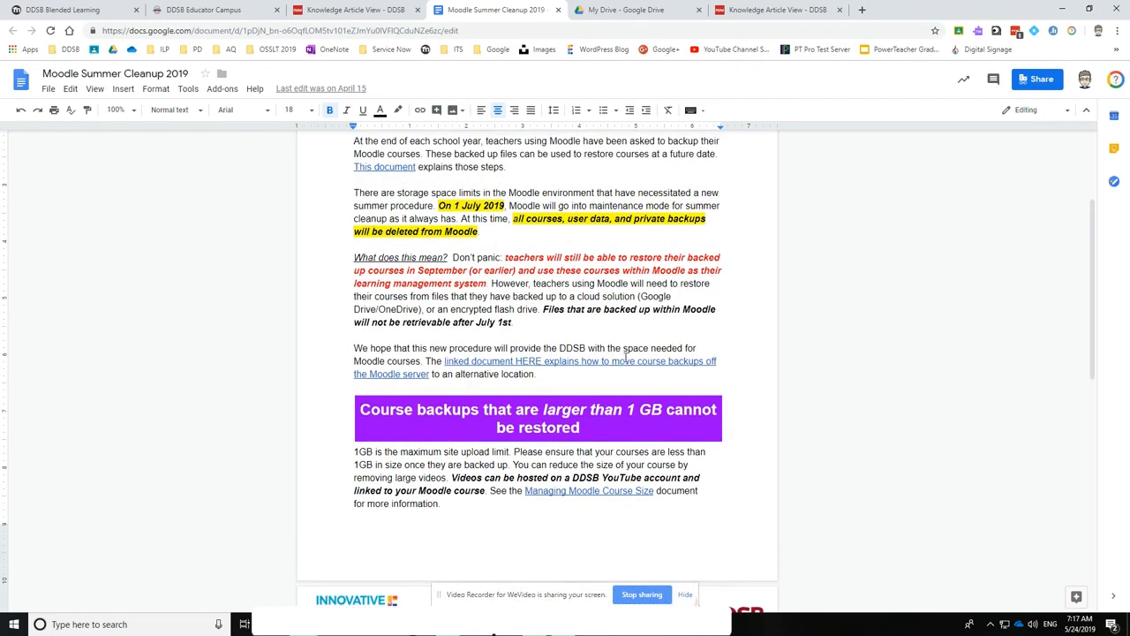
# Step: Open the linked document on moving course backups off the Moodle server and skim its steps
pyautogui.click(576, 365)
pyautogui.click(572, 388)
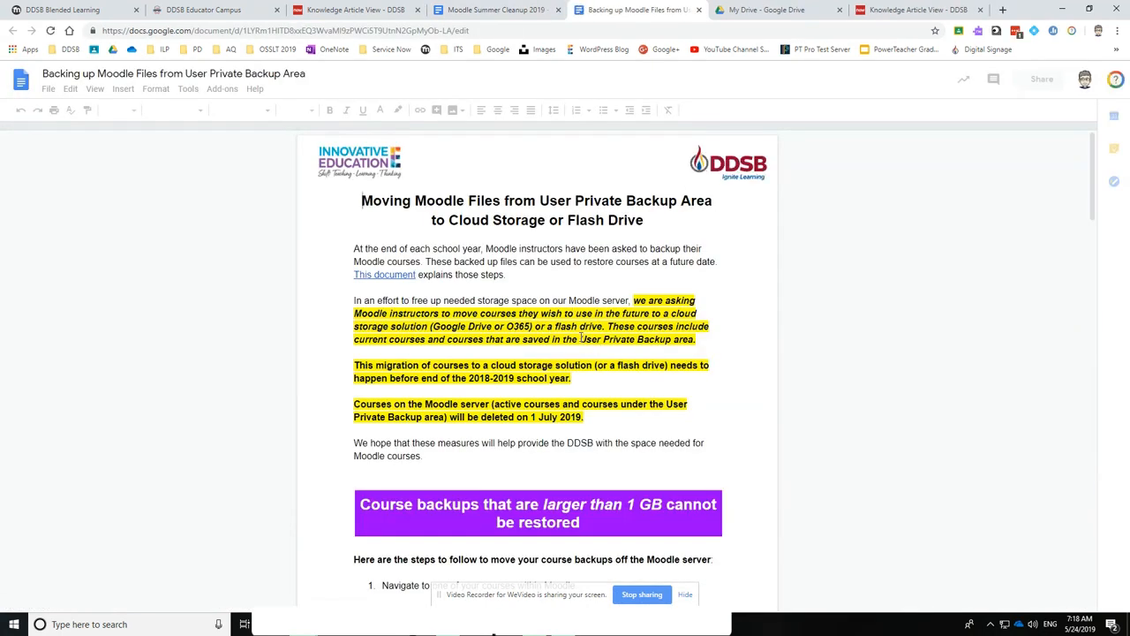
pyautogui.scroll(-5, 594, 326)
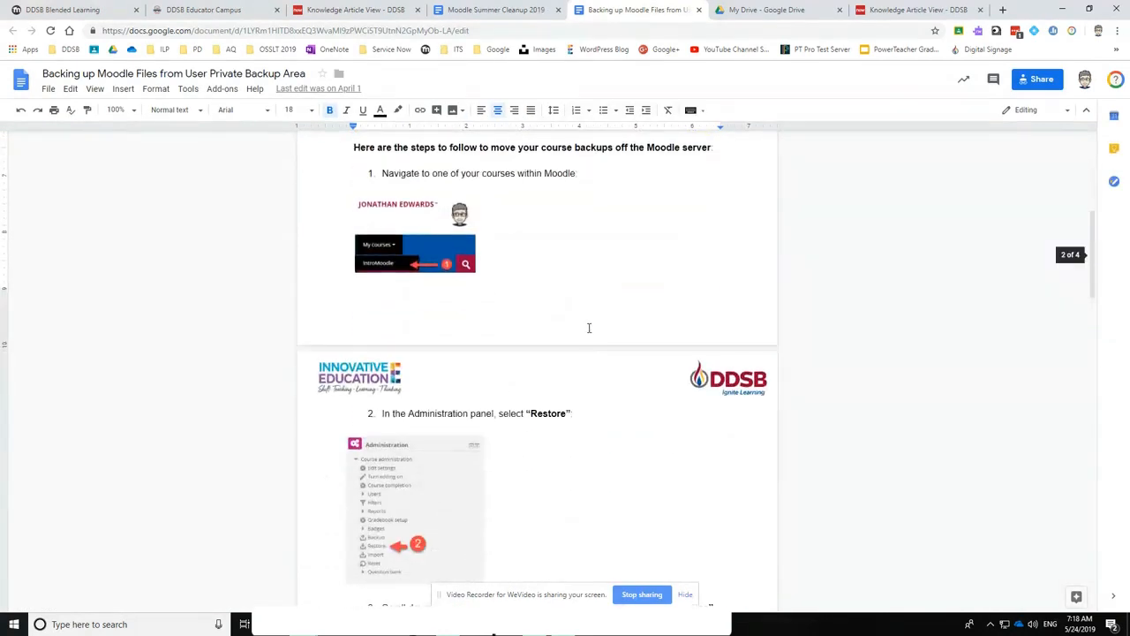
pyautogui.scroll(-4, 589, 333)
pyautogui.scroll(-8, 586, 327)
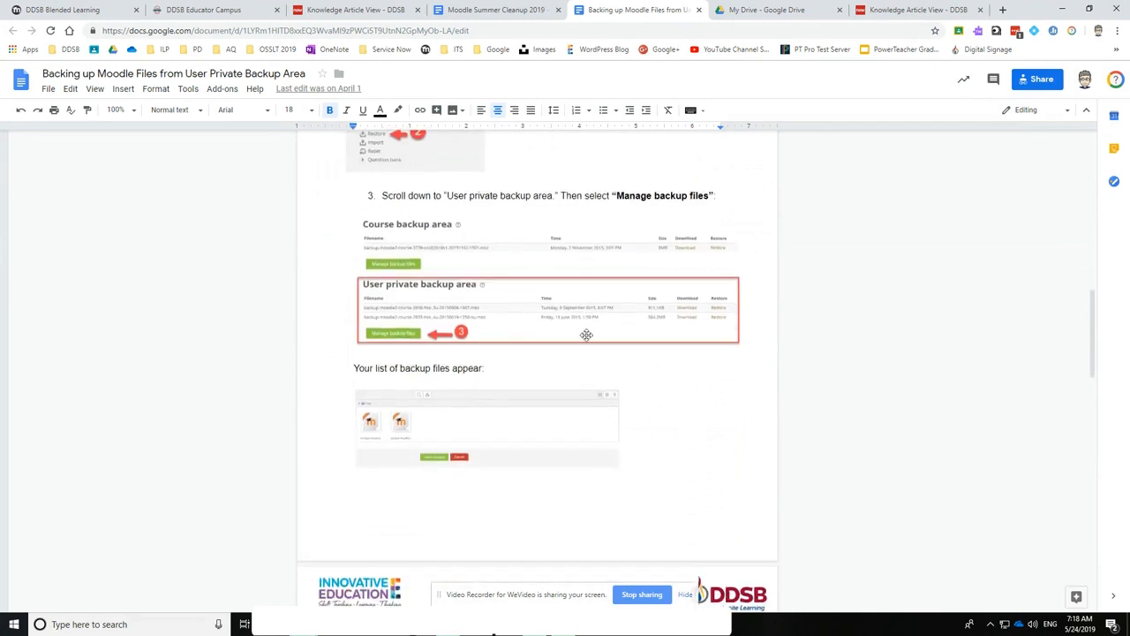
pyautogui.scroll(-4, 578, 343)
pyautogui.scroll(15, 583, 326)
pyautogui.scroll(3, 590, 309)
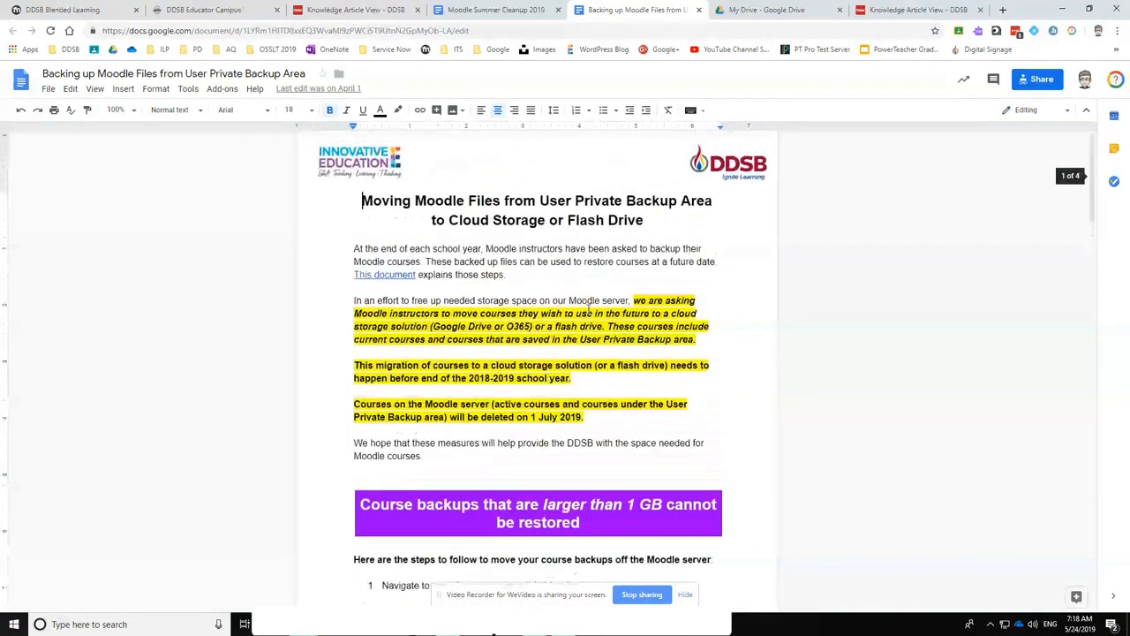
# Step: Return to the DDSB Moodle site, open the IntroMoodle course and look over its main page
pyautogui.click(112, 9)
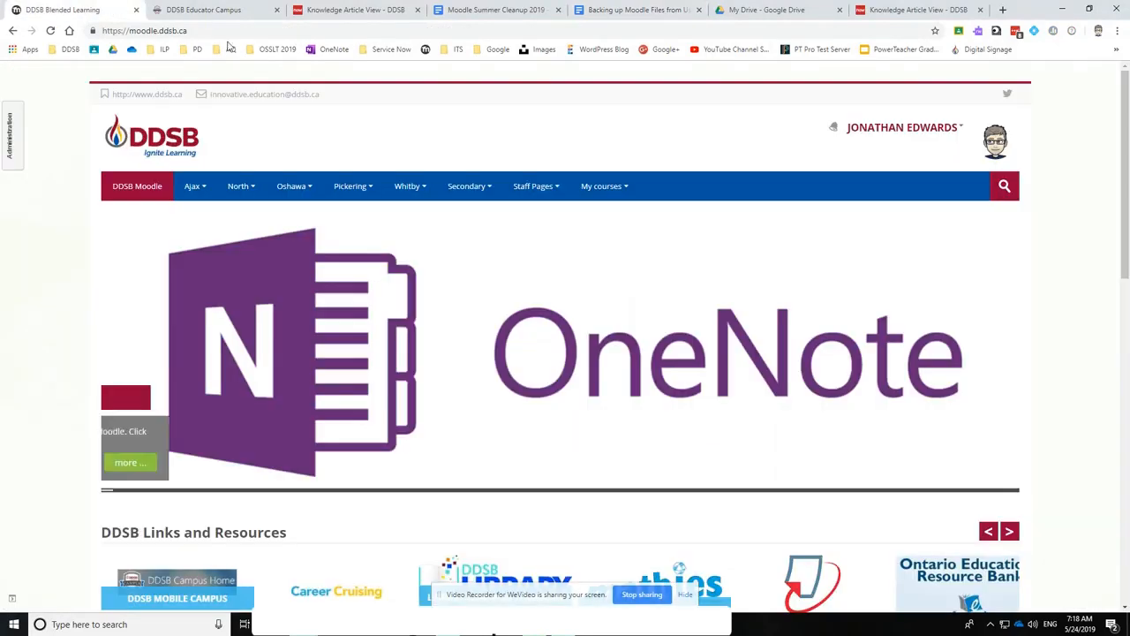
pyautogui.moveTo(377, 193)
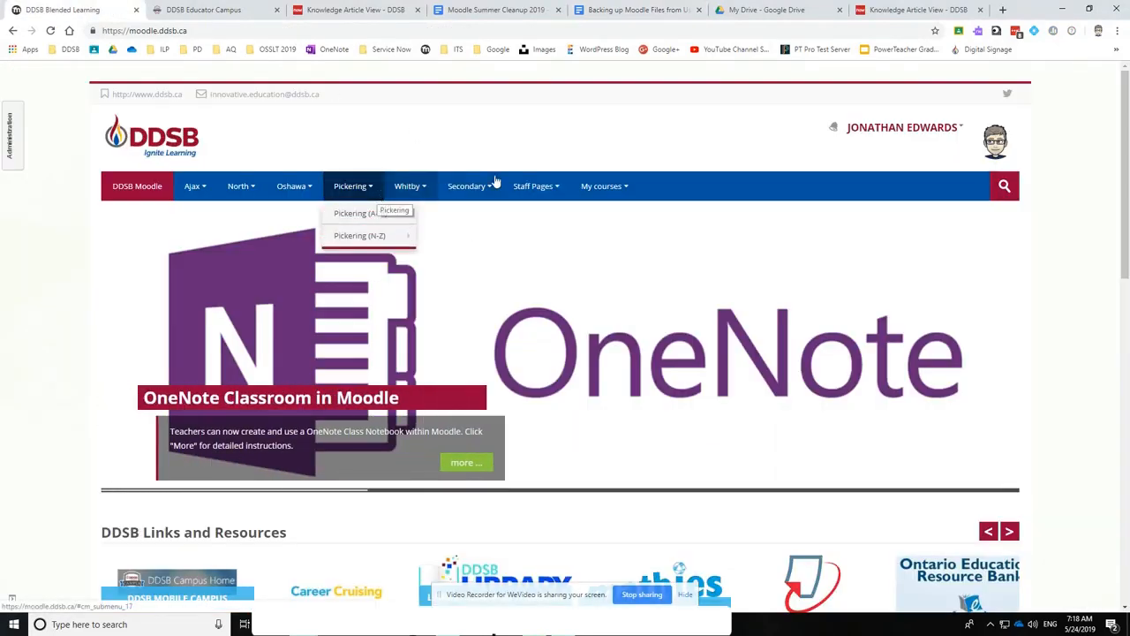
pyautogui.moveTo(618, 194)
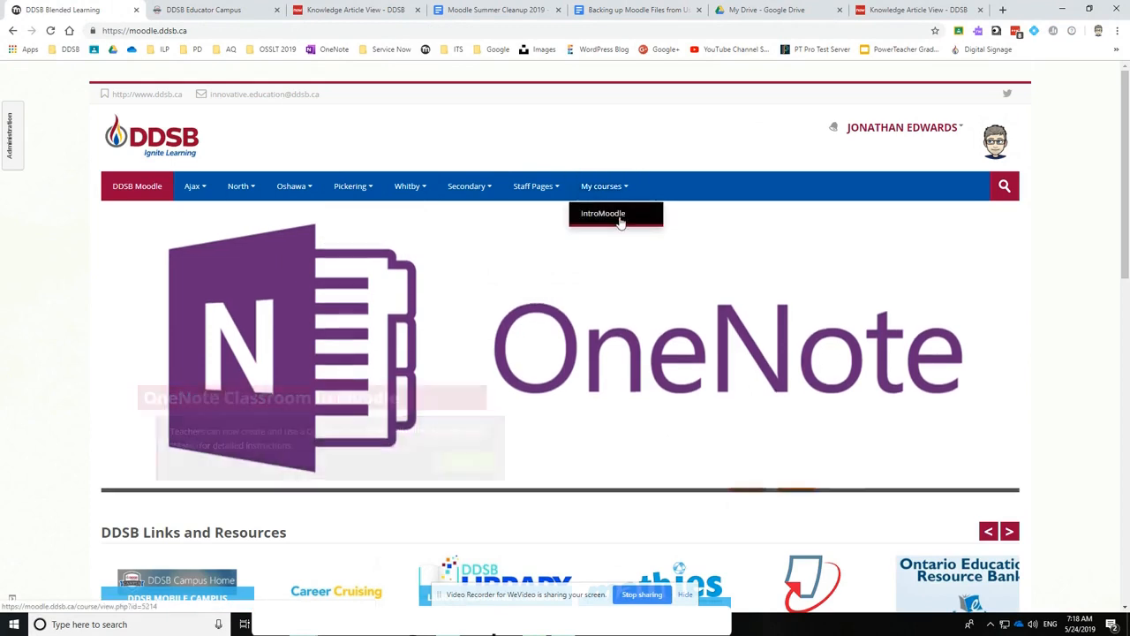
pyautogui.click(620, 217)
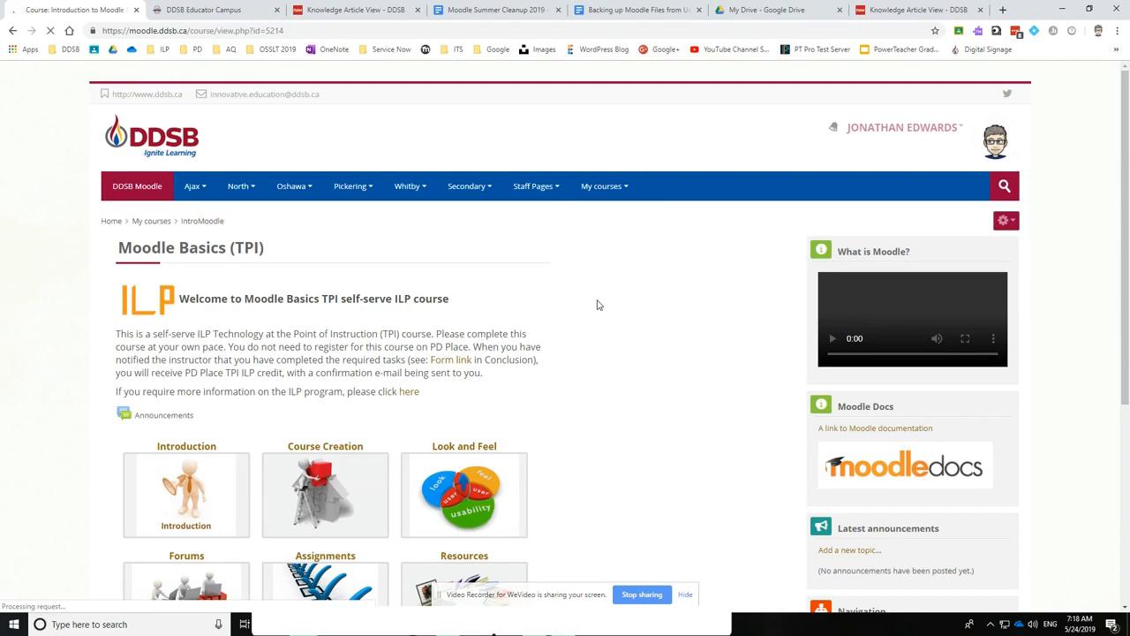
pyautogui.scroll(-5, 597, 305)
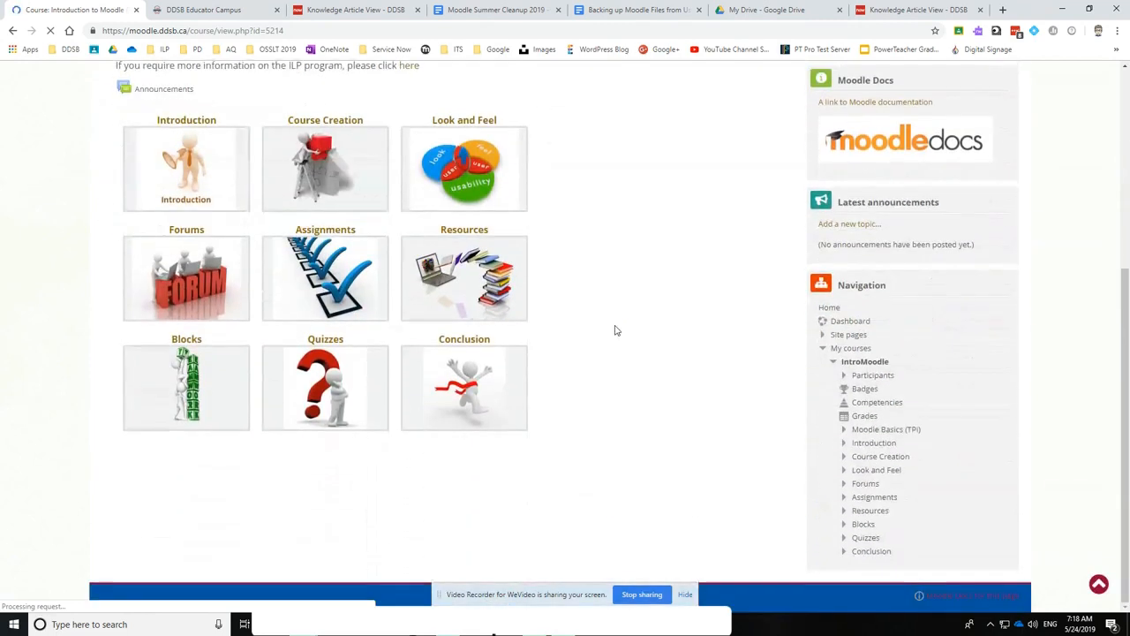
pyautogui.scroll(4, 618, 401)
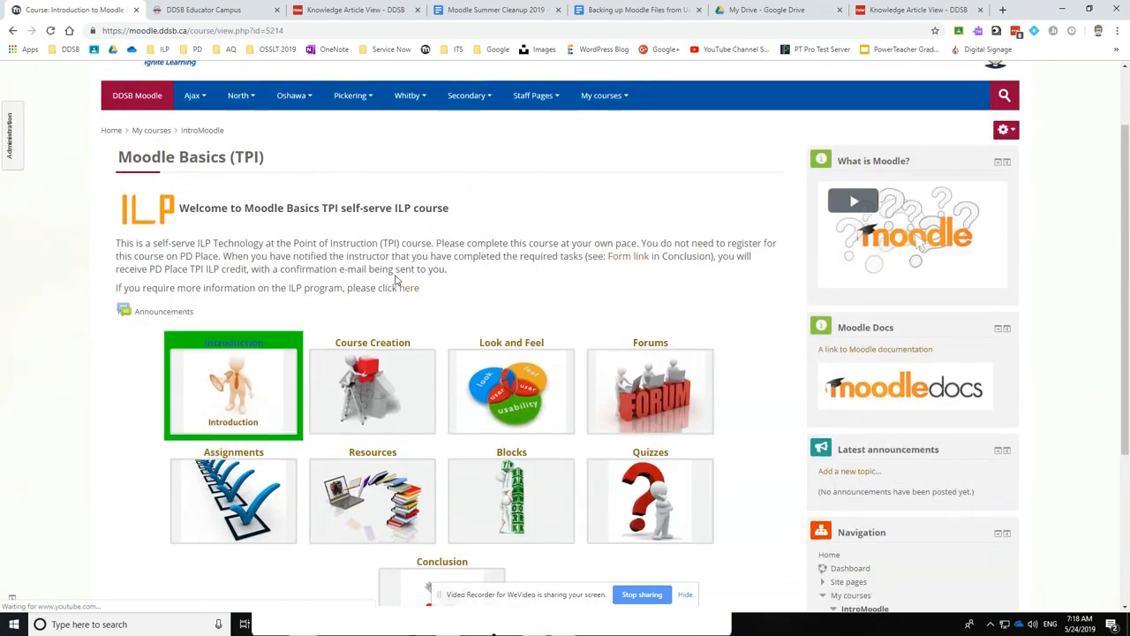
# Step: Start a backup of the IntroMoodle course, exclude enrolled users and continue to the schema settings
pyautogui.click(12, 146)
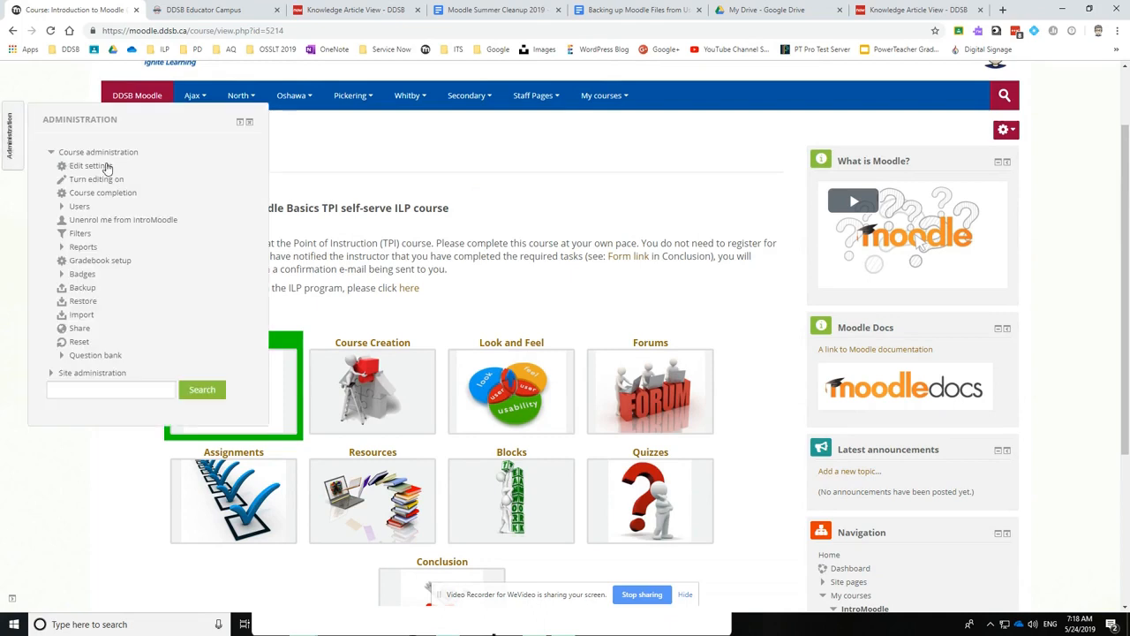
pyautogui.click(82, 289)
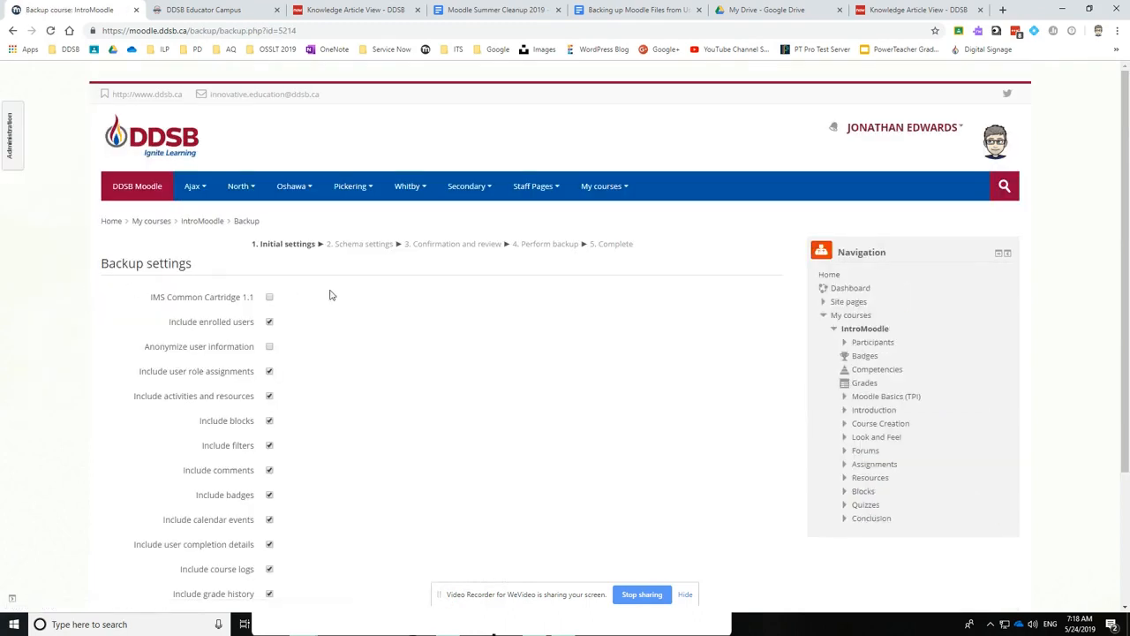
pyautogui.click(270, 323)
pyautogui.scroll(-2, 332, 388)
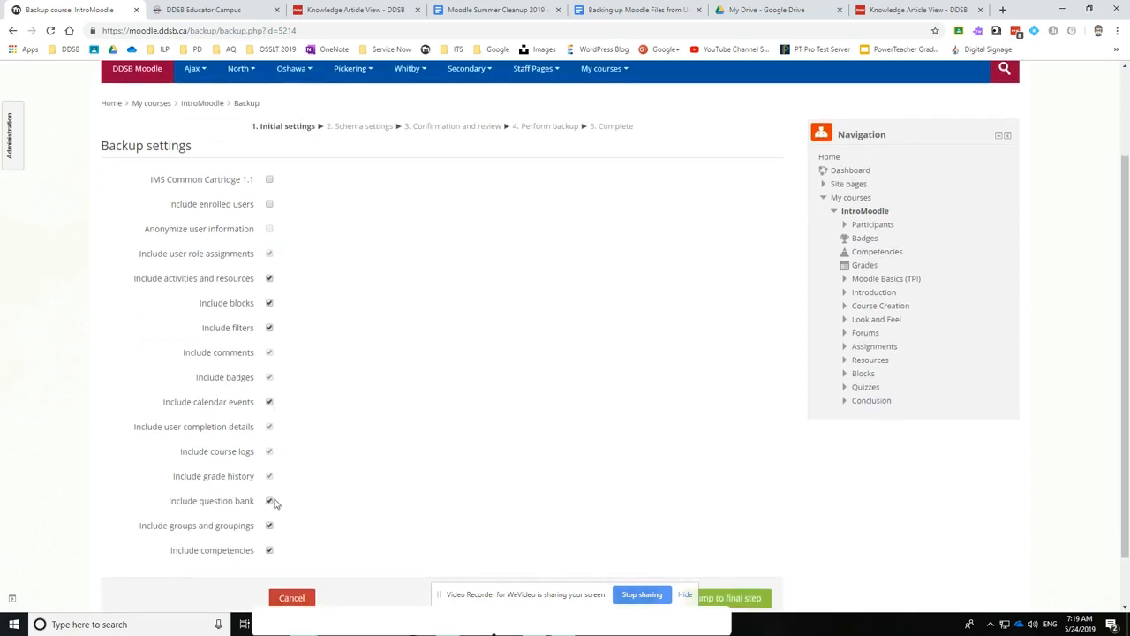
pyautogui.scroll(-1, 274, 476)
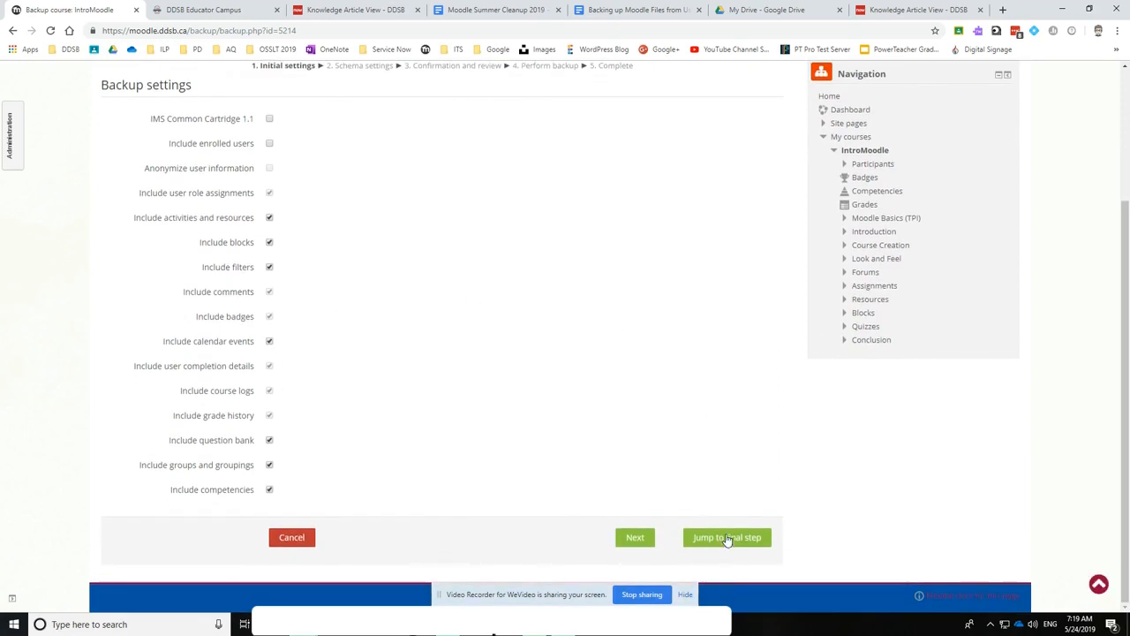
pyautogui.click(637, 538)
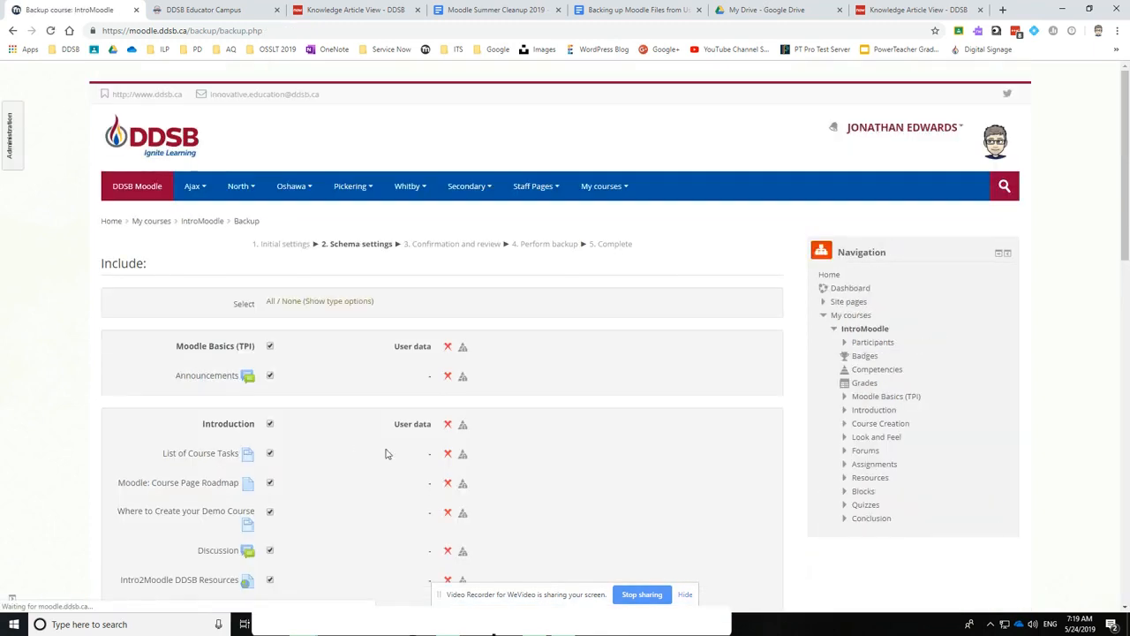
# Step: Review the course sections and activities to include in the backup and continue to confirmation and review
pyautogui.scroll(-2, 260, 375)
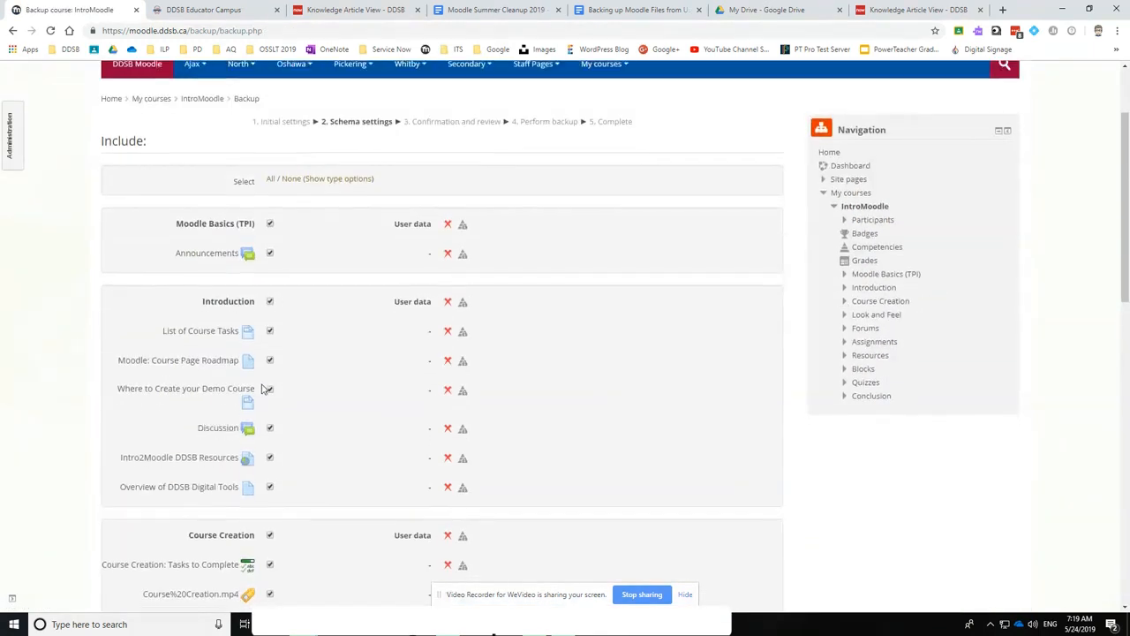
pyautogui.scroll(-4, 300, 367)
pyautogui.scroll(-2, 315, 355)
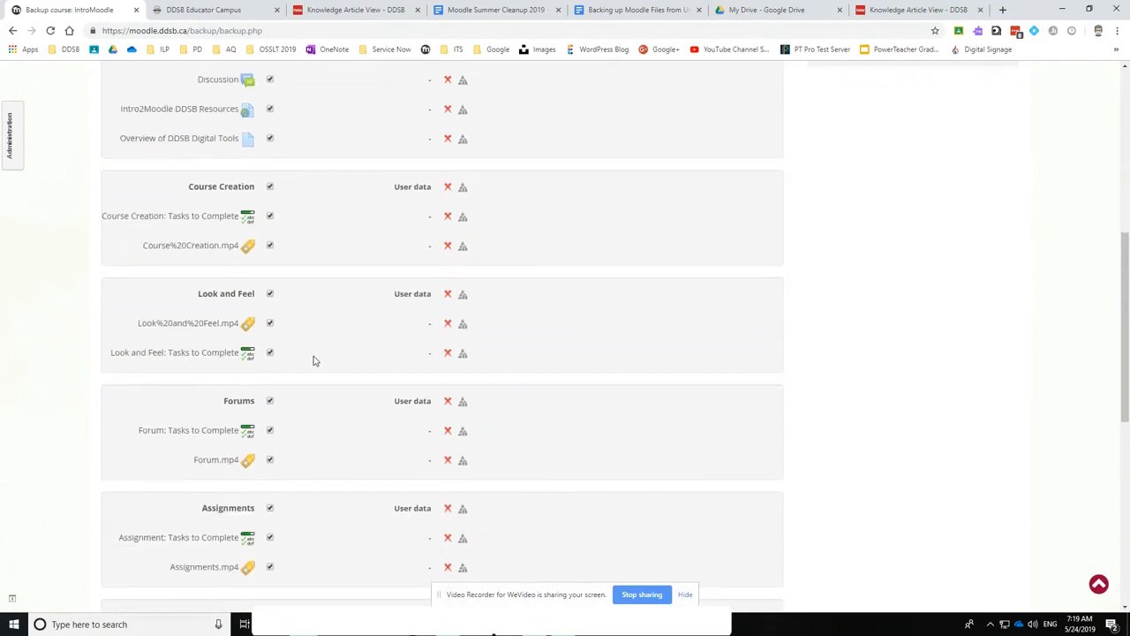
pyautogui.scroll(-4, 371, 348)
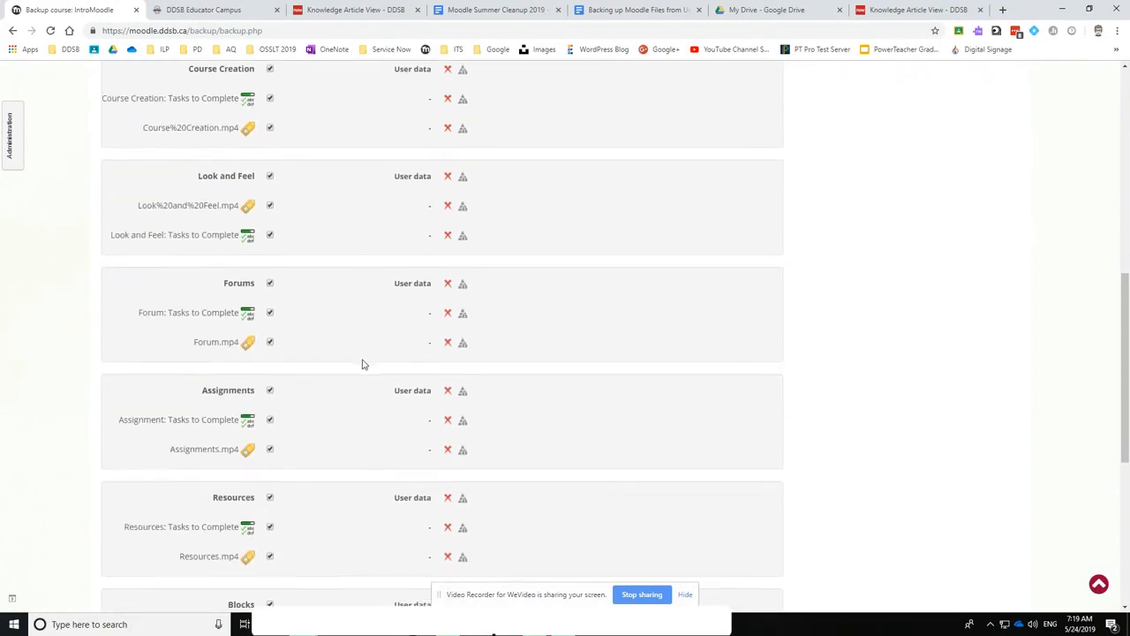
pyautogui.scroll(-2, 336, 371)
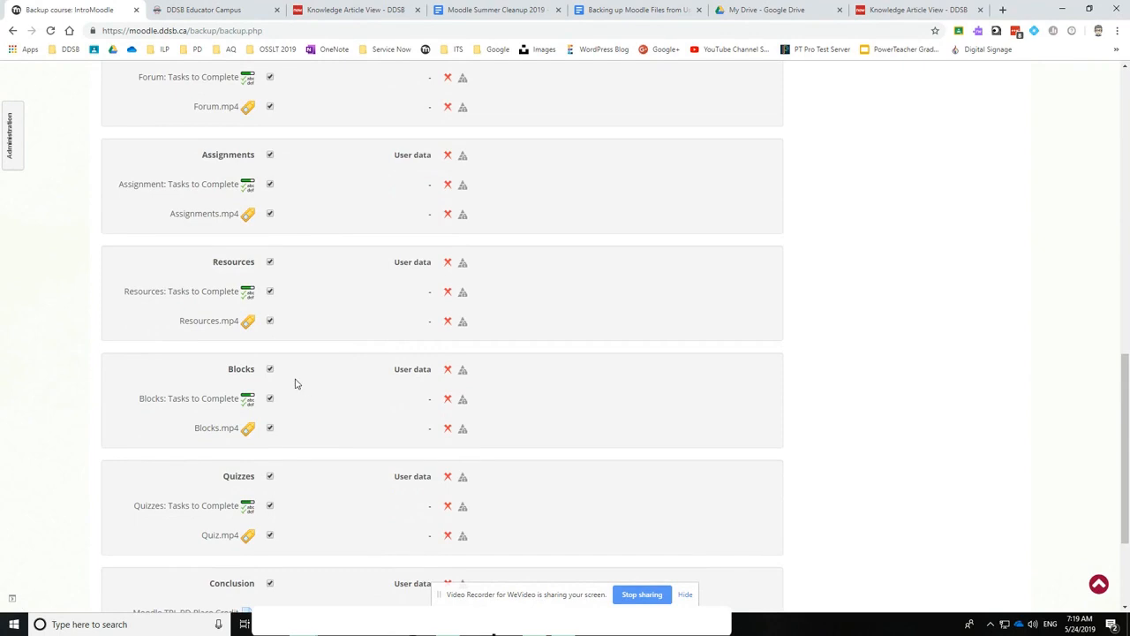
pyautogui.scroll(-2, 287, 393)
pyautogui.click(270, 359)
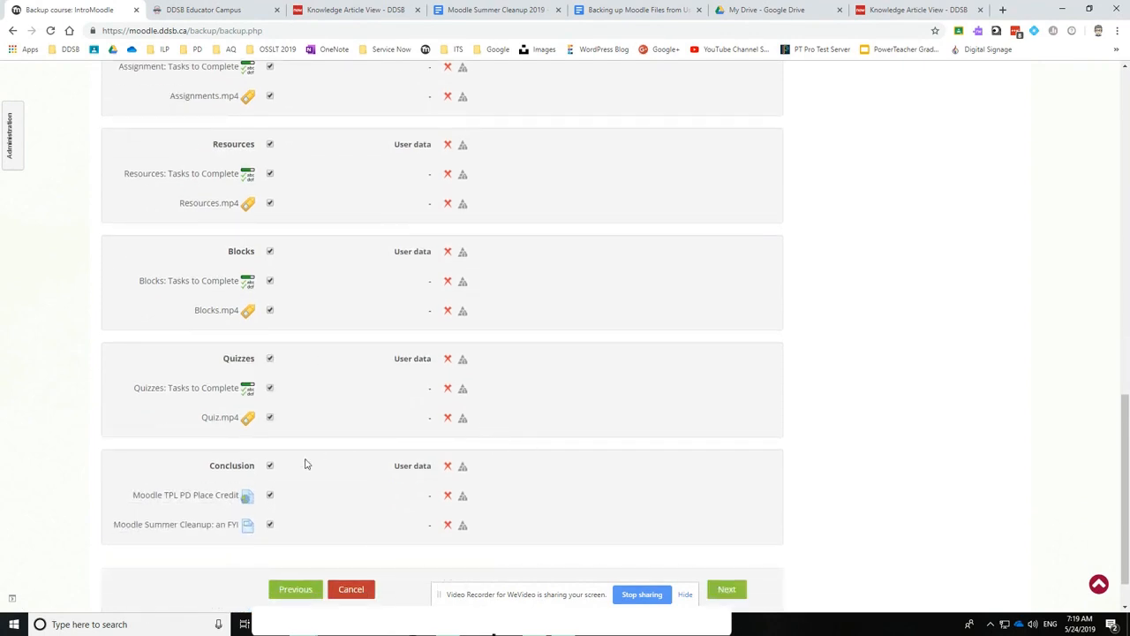
pyautogui.click(270, 467)
pyautogui.scroll(-1, 694, 518)
pyautogui.click(726, 539)
# Step: Review the filename and settings of the IntroMoodle backup, perform the backup and continue to the backup file areas
pyautogui.scroll(-9, 327, 402)
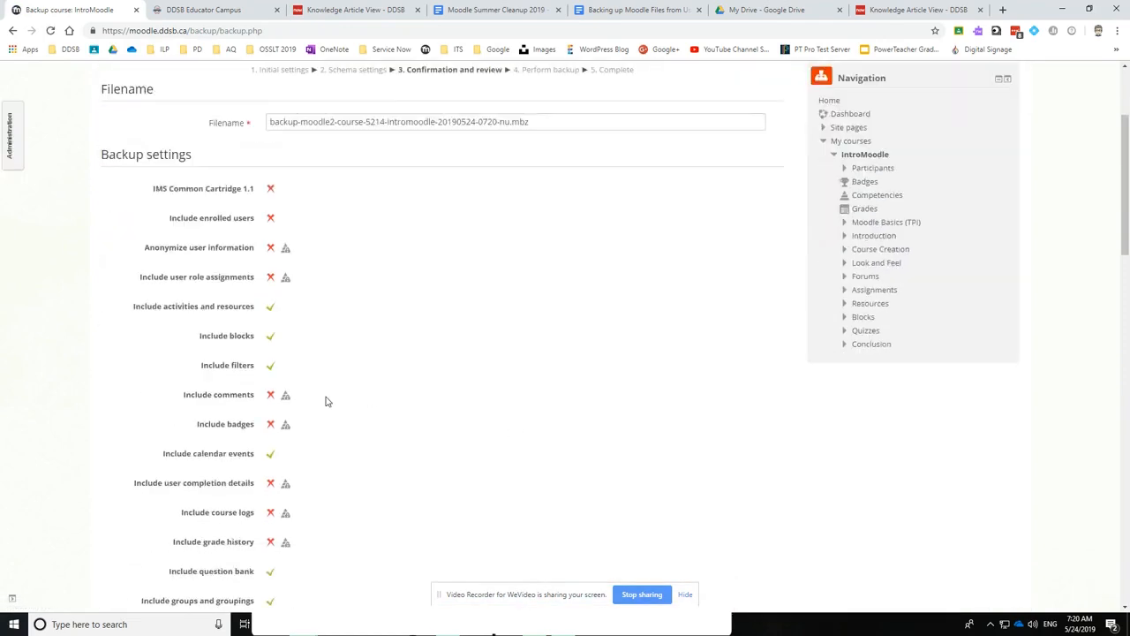
pyautogui.scroll(9, 324, 410)
pyautogui.click(460, 299)
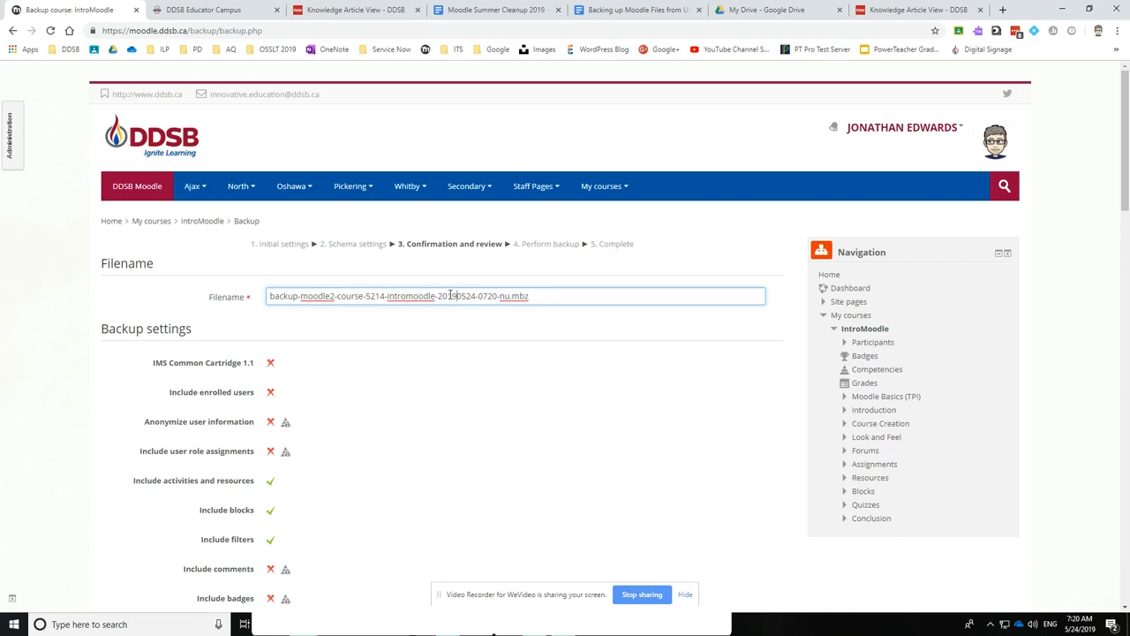
pyautogui.click(499, 375)
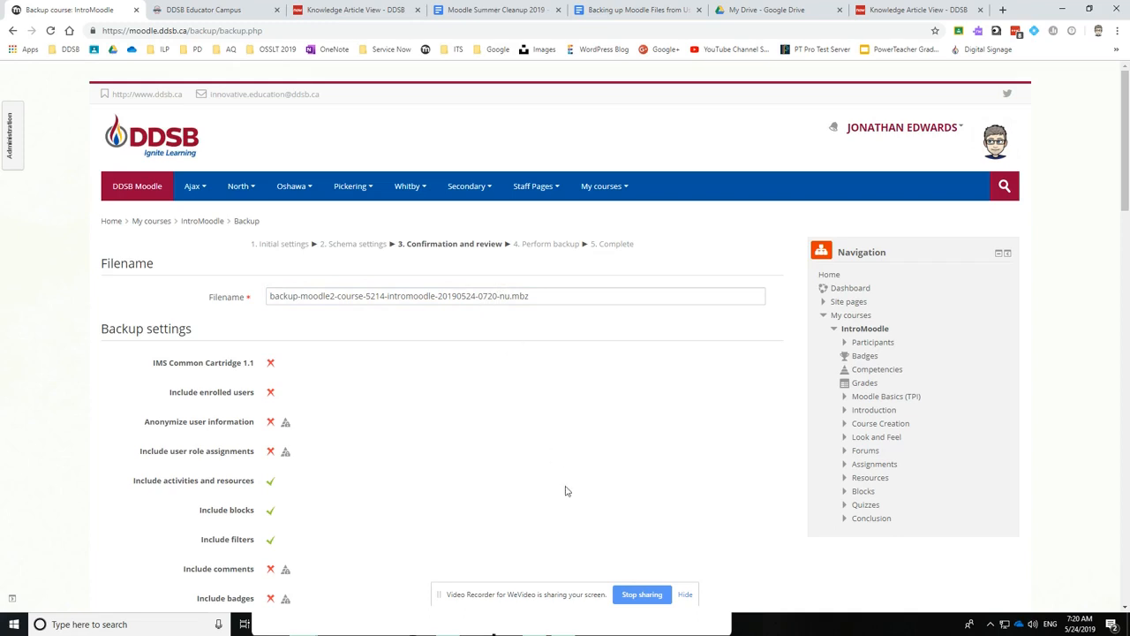
pyautogui.scroll(-15, 604, 480)
pyautogui.scroll(-5, 628, 464)
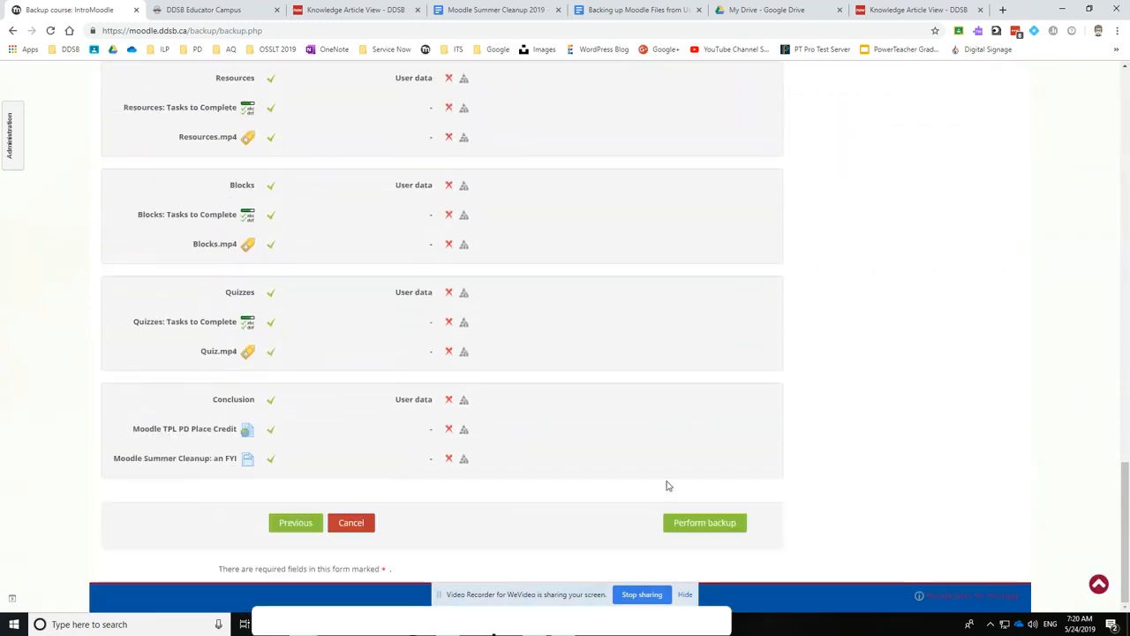
pyautogui.click(704, 525)
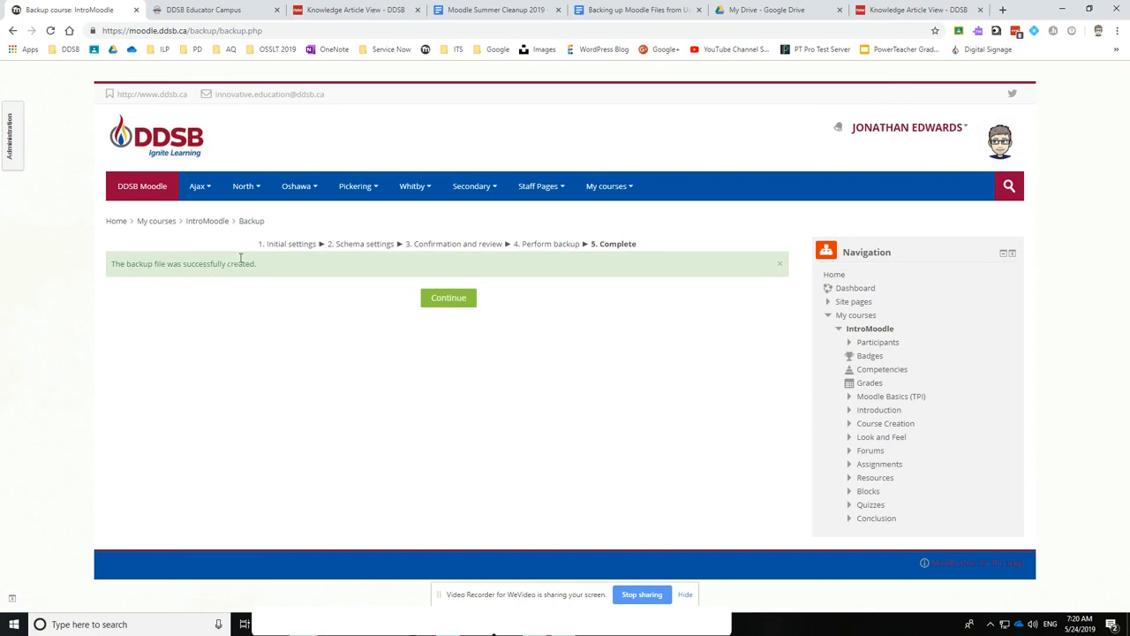
pyautogui.click(452, 299)
# Step: Download the 24 May 2019 7:20 AM and 7:06 AM IntroMoodle backups from the user private backup area
pyautogui.scroll(-2, 595, 311)
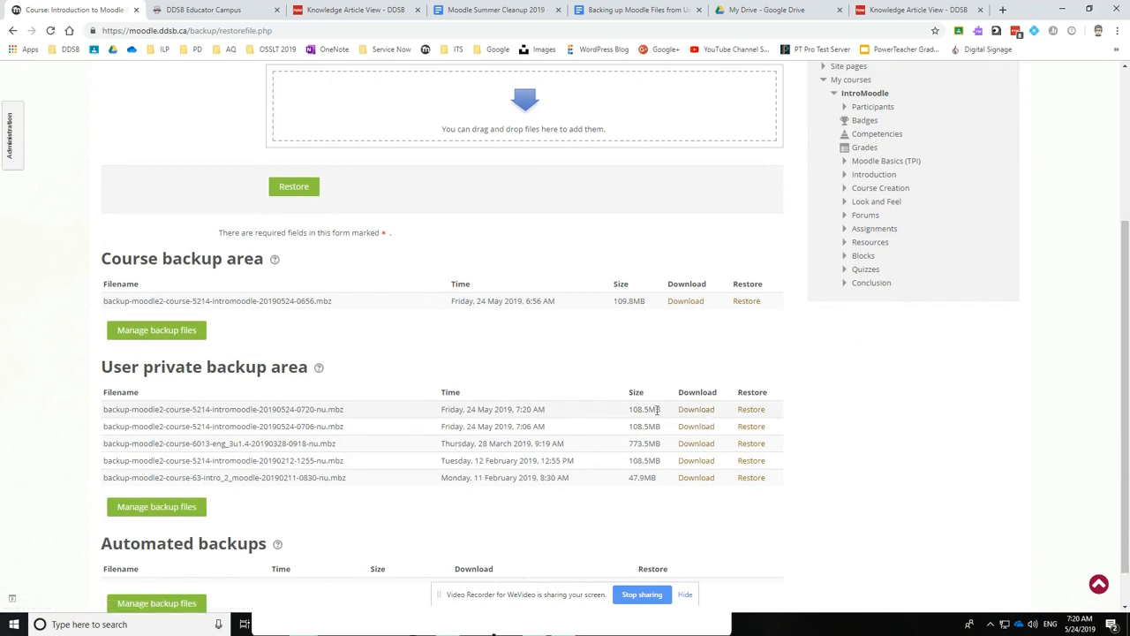
pyautogui.click(696, 410)
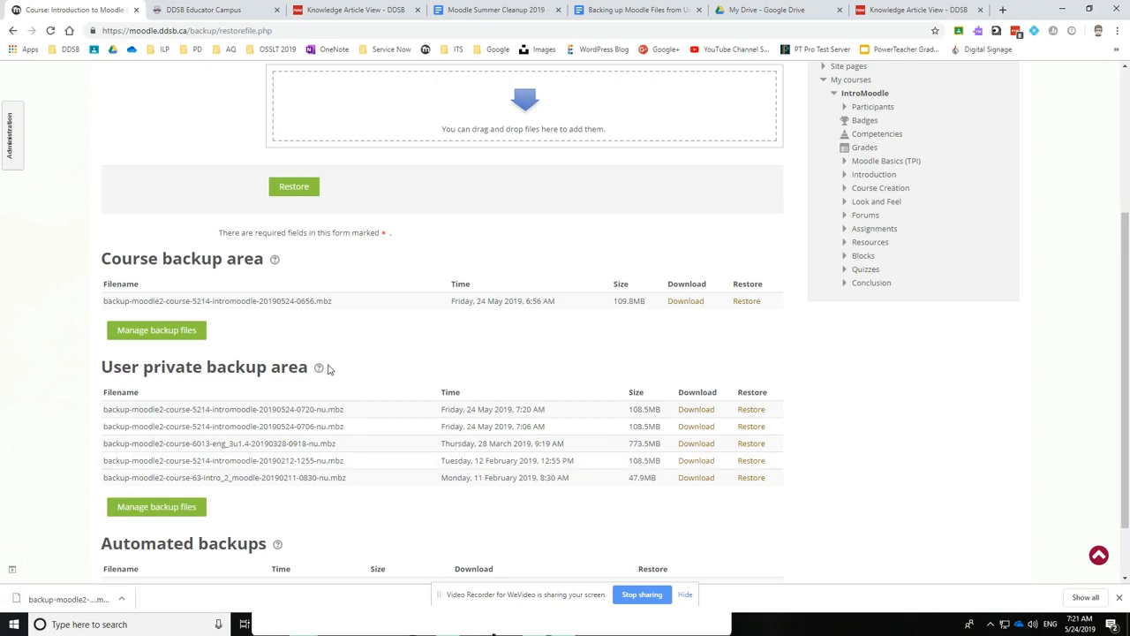
pyautogui.click(697, 427)
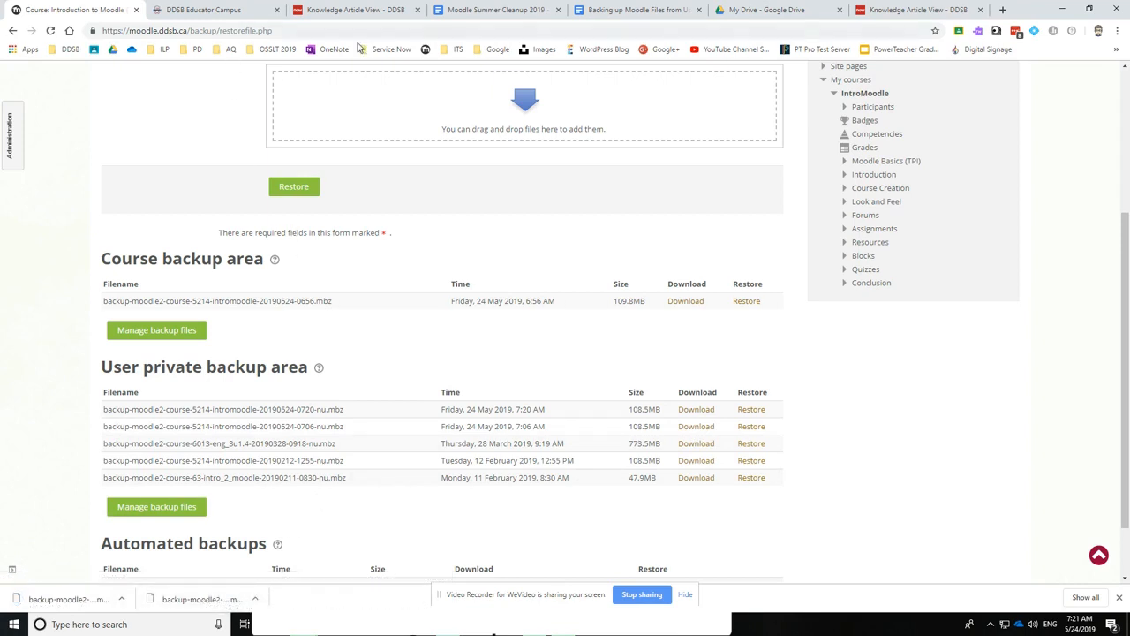
# Step: Open Google Drive from the DDSB Educator Campus page and show the downloaded backup file in its folder
pyautogui.click(212, 11)
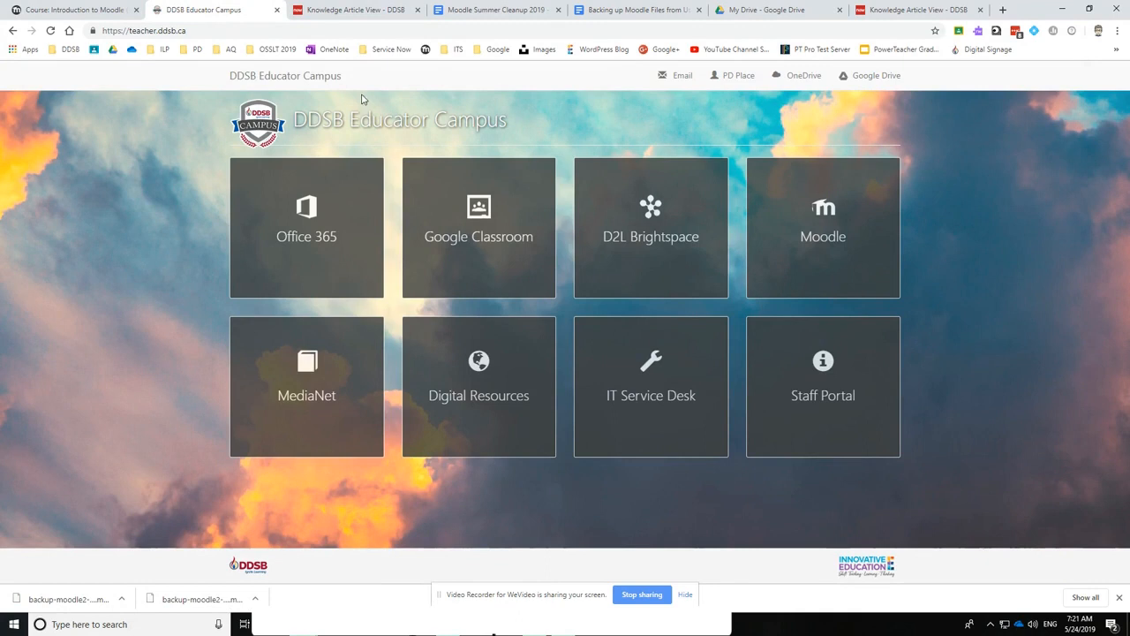
pyautogui.click(875, 78)
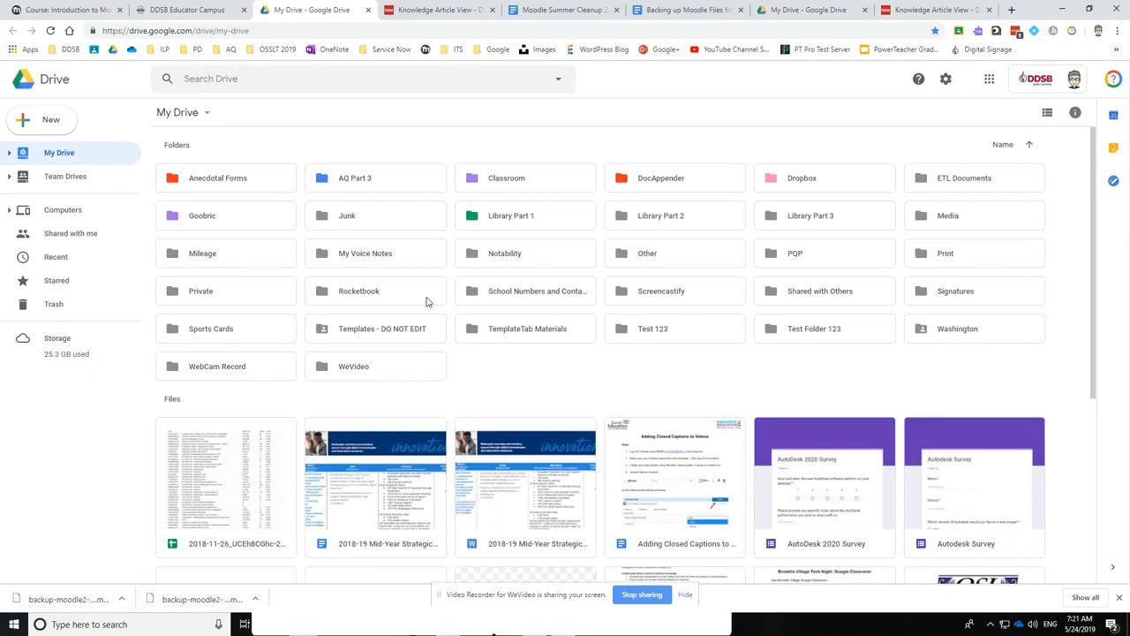
pyautogui.click(122, 600)
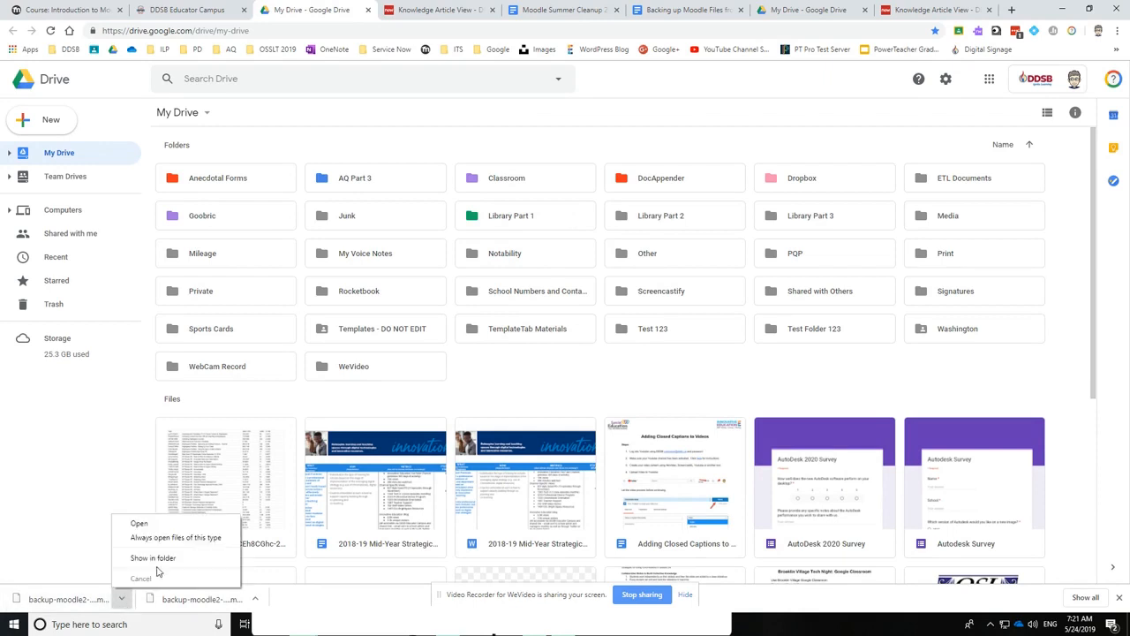
pyautogui.click(186, 562)
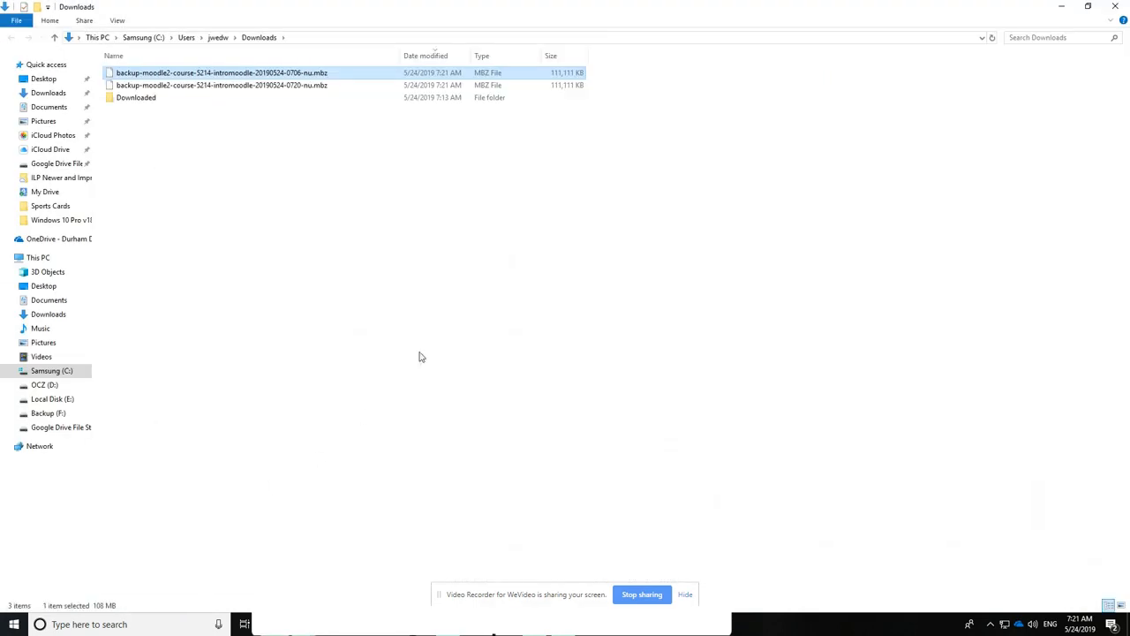
# Step: Upload both downloaded IntroMoodle backup files to My Drive, keeping the duplicate as a separate file
pyautogui.moveTo(782, 12); pyautogui.dragTo(848, 132)
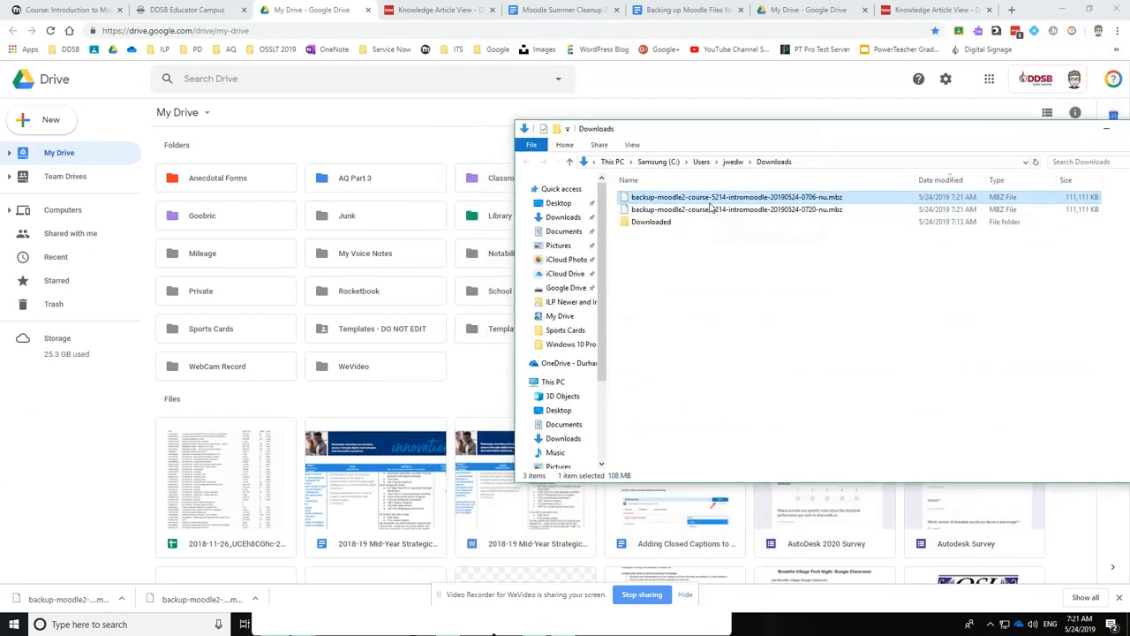
pyautogui.keyDown('shift'); pyautogui.click(722, 212); pyautogui.keyUp('shift')
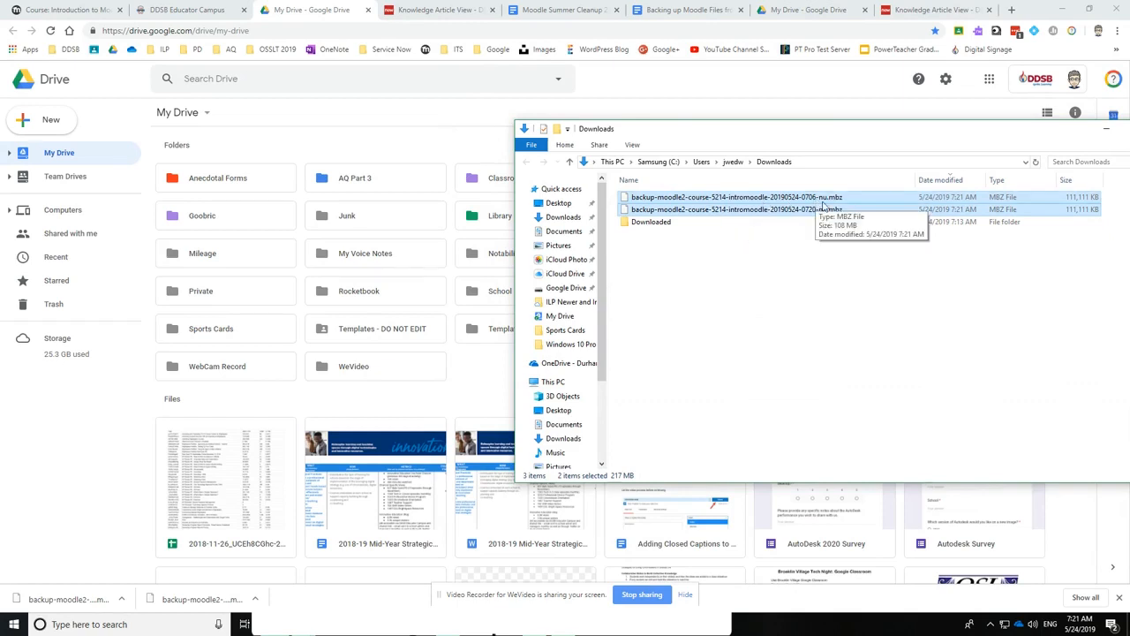
pyautogui.moveTo(814, 201); pyautogui.dragTo(444, 535)
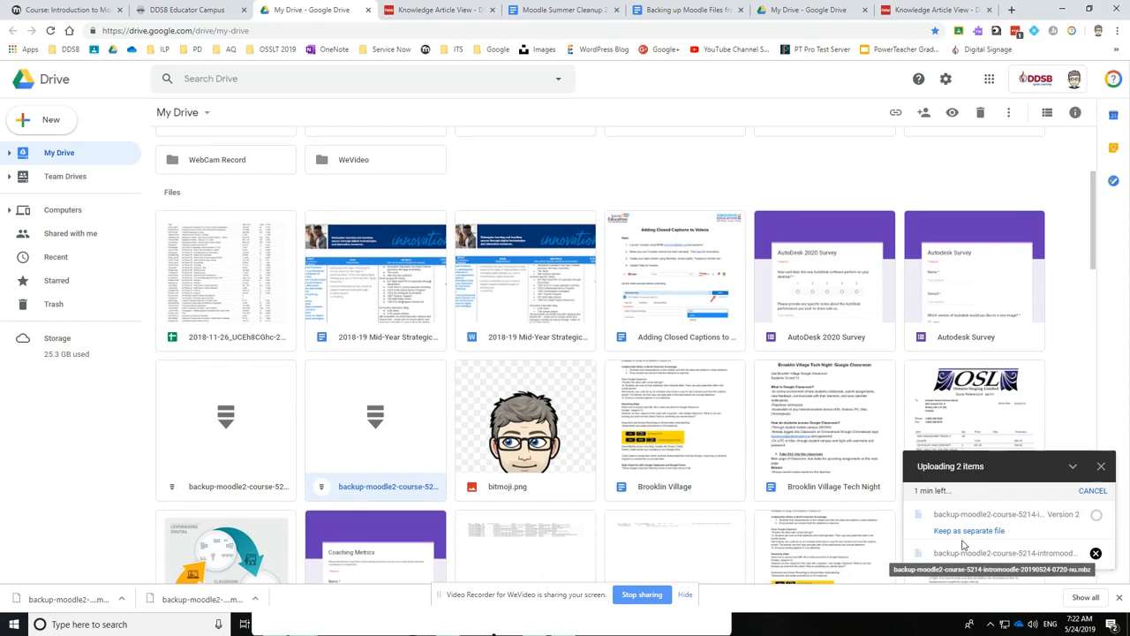
pyautogui.click(964, 531)
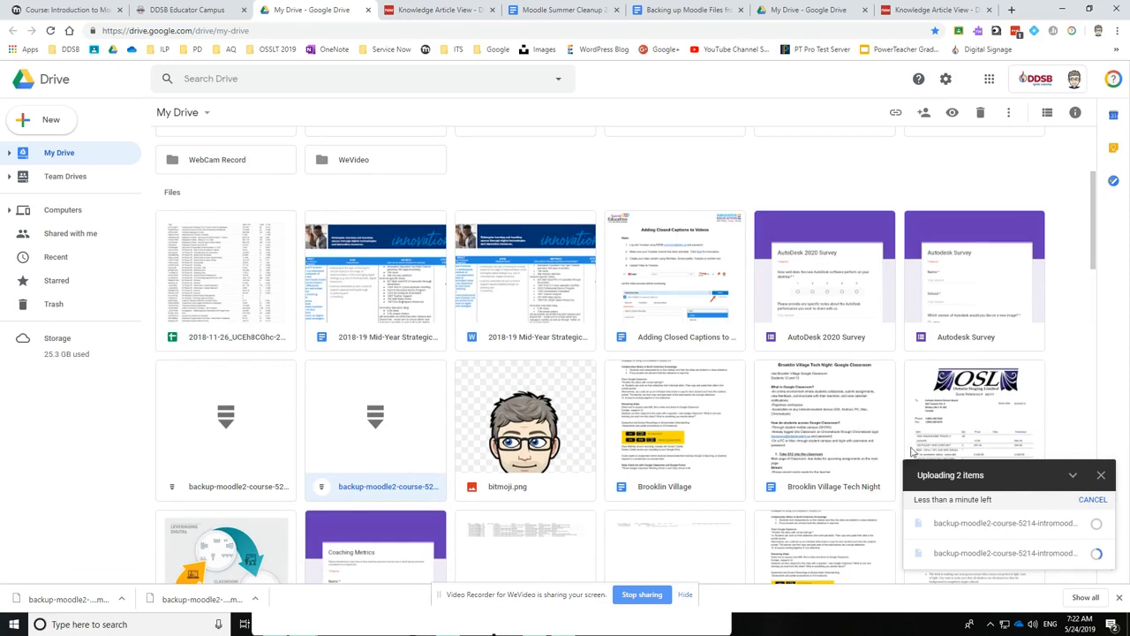
# Step: Return to the DDSB Moodle home page and open the RS McLaughlin CVI category among the secondary schools
pyautogui.click(78, 13)
pyautogui.scroll(3, 393, 221)
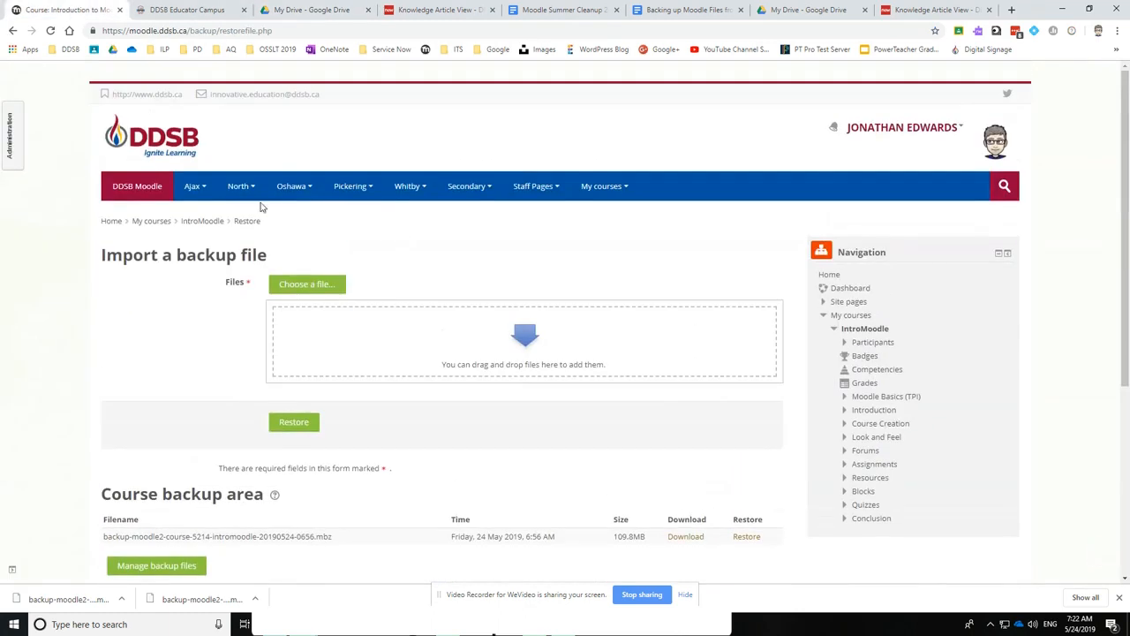
pyautogui.click(120, 186)
pyautogui.moveTo(533, 202)
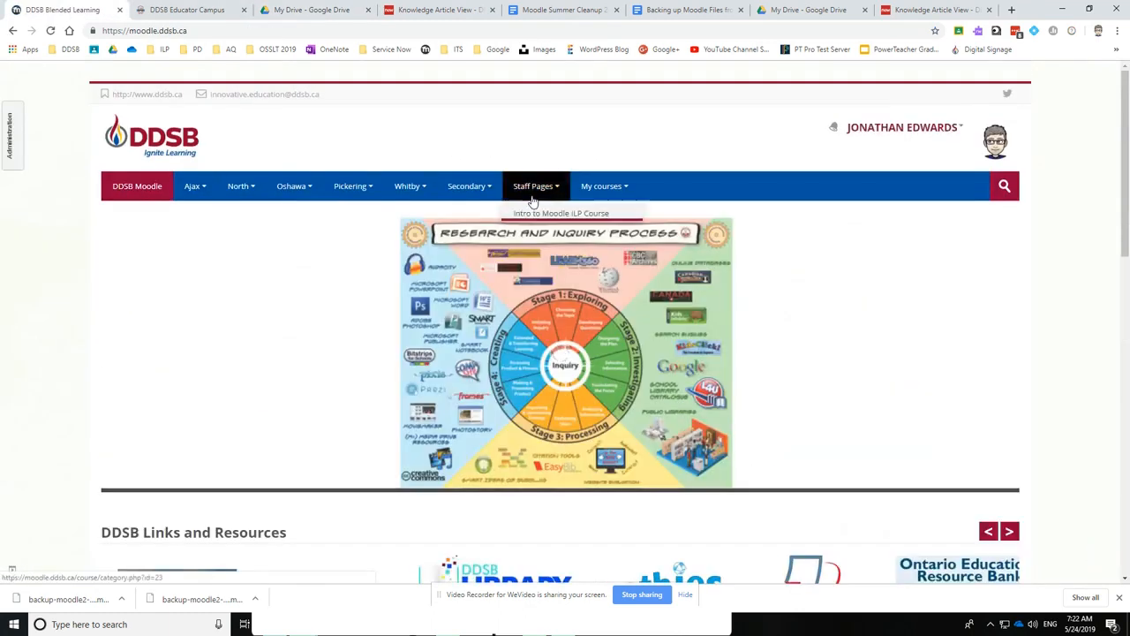
pyautogui.moveTo(484, 194)
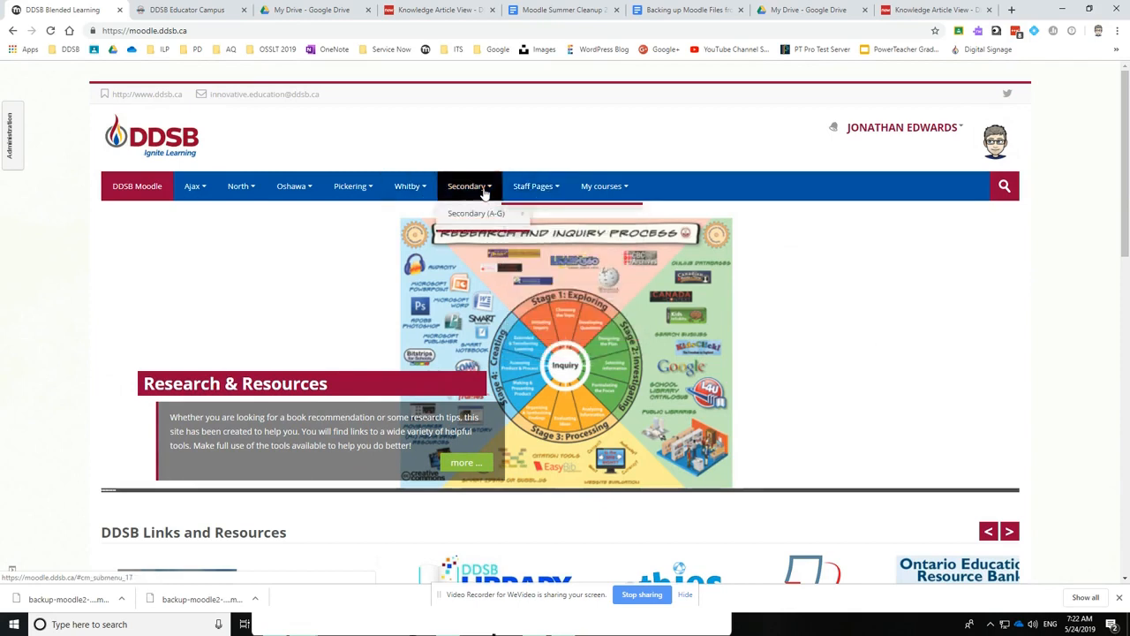
pyautogui.moveTo(481, 236)
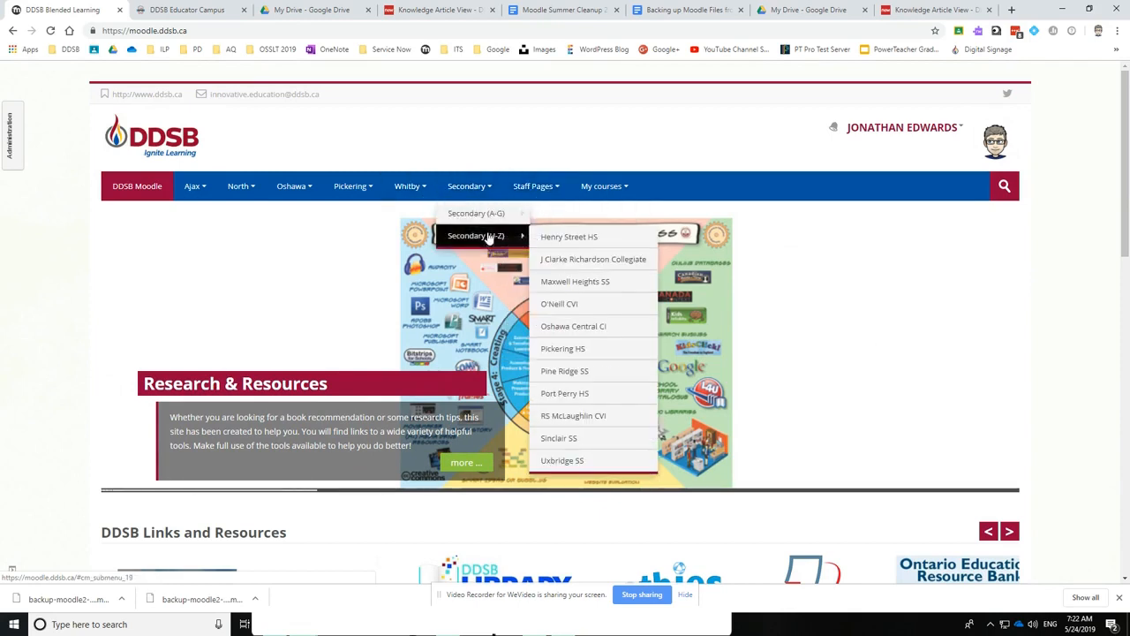
pyautogui.click(606, 416)
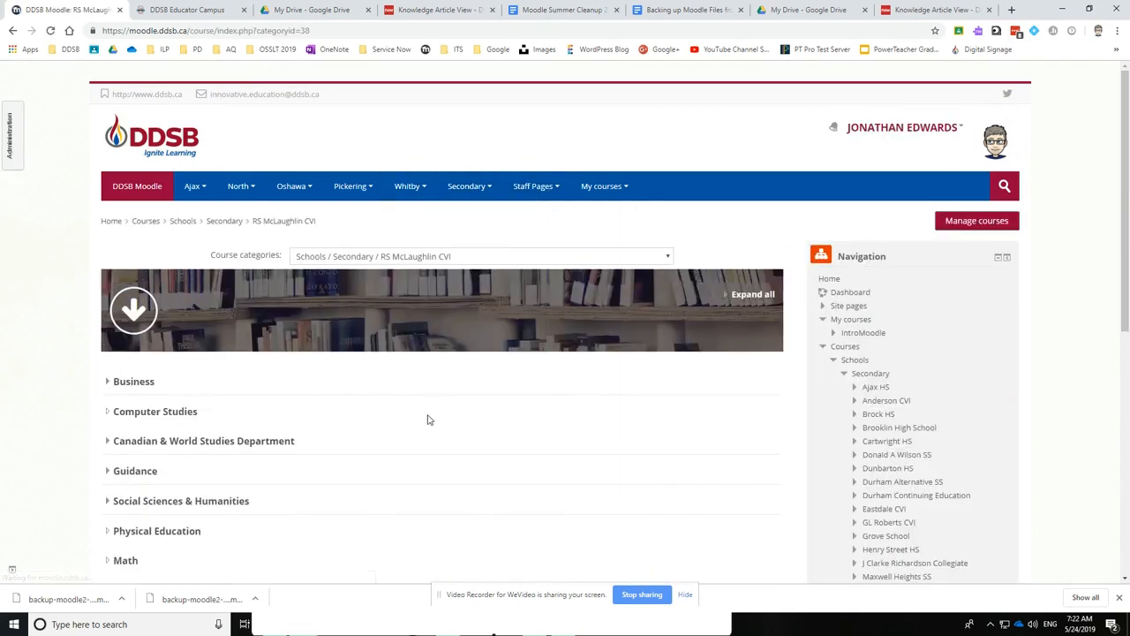
# Step: Start adding a new course to the RS McLaughlin CVI category and look over its settings form
pyautogui.scroll(-3, 427, 419)
pyautogui.scroll(1, 215, 259)
pyautogui.scroll(-1, 322, 379)
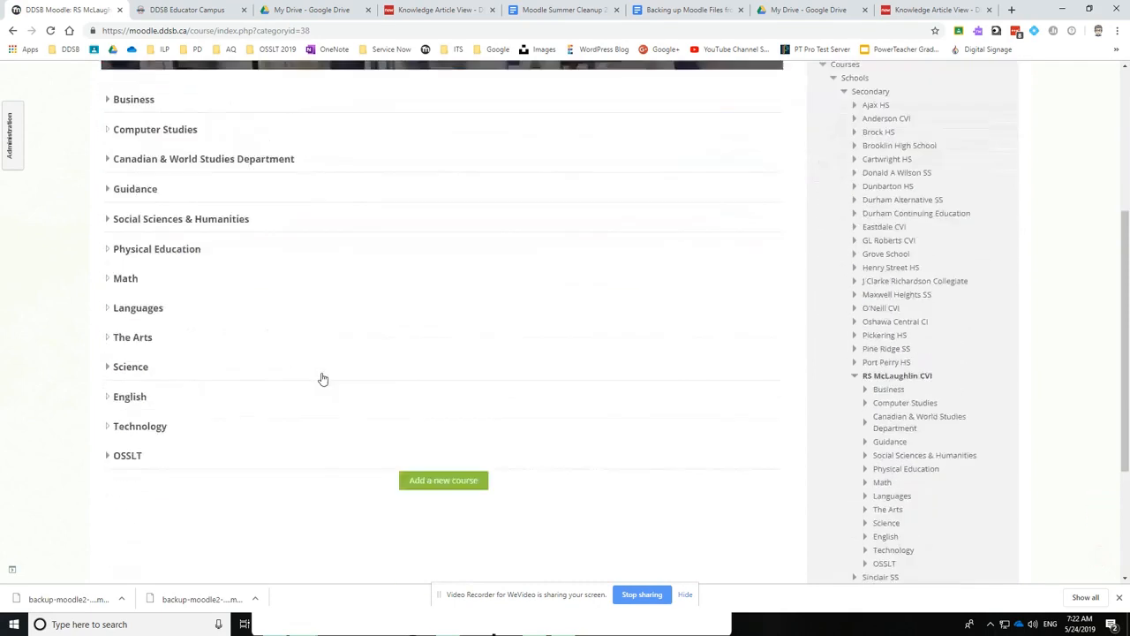
pyautogui.scroll(-1, 371, 406)
pyautogui.click(433, 481)
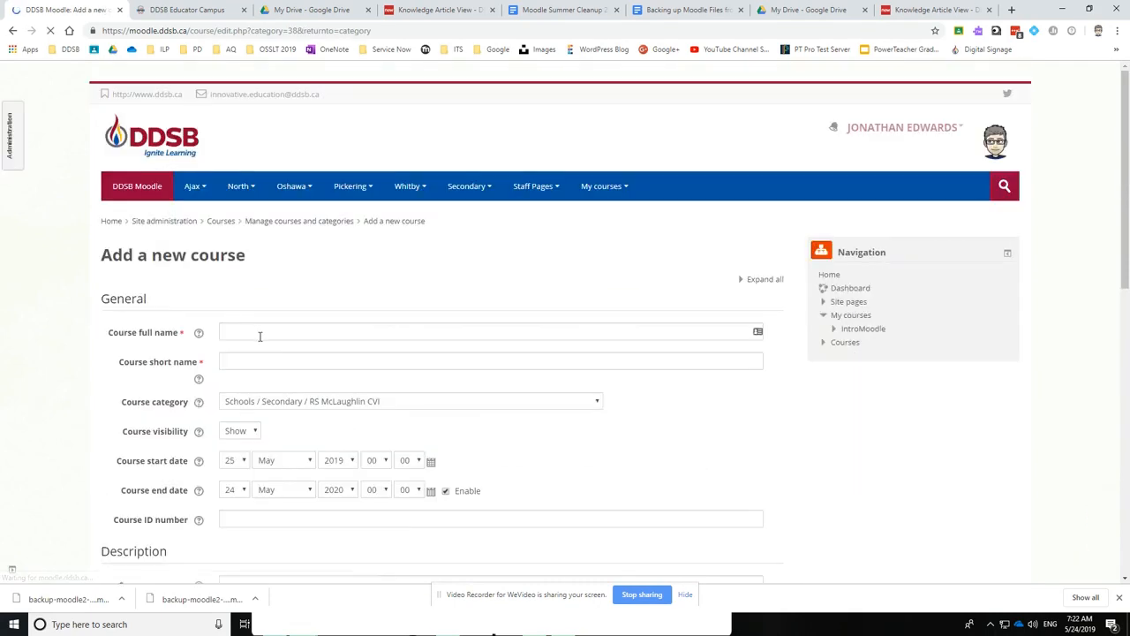
pyautogui.scroll(-5, 258, 333)
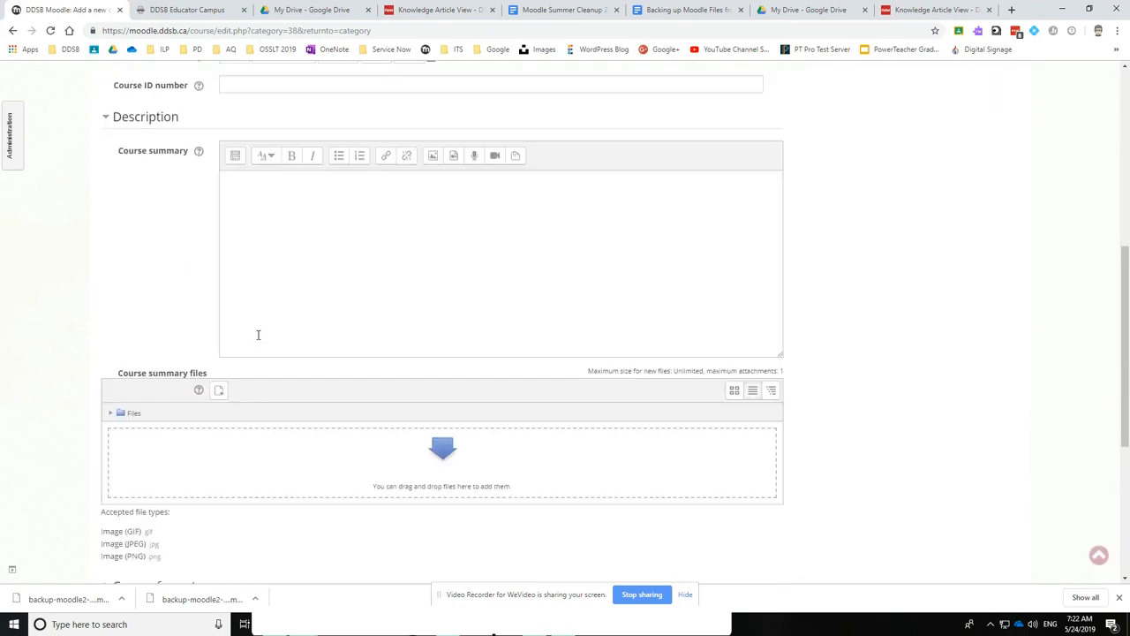
pyautogui.scroll(5, 245, 318)
# Step: Give the new course the full name English and short name English2019xx, then save and display it
pyautogui.click(224, 355)
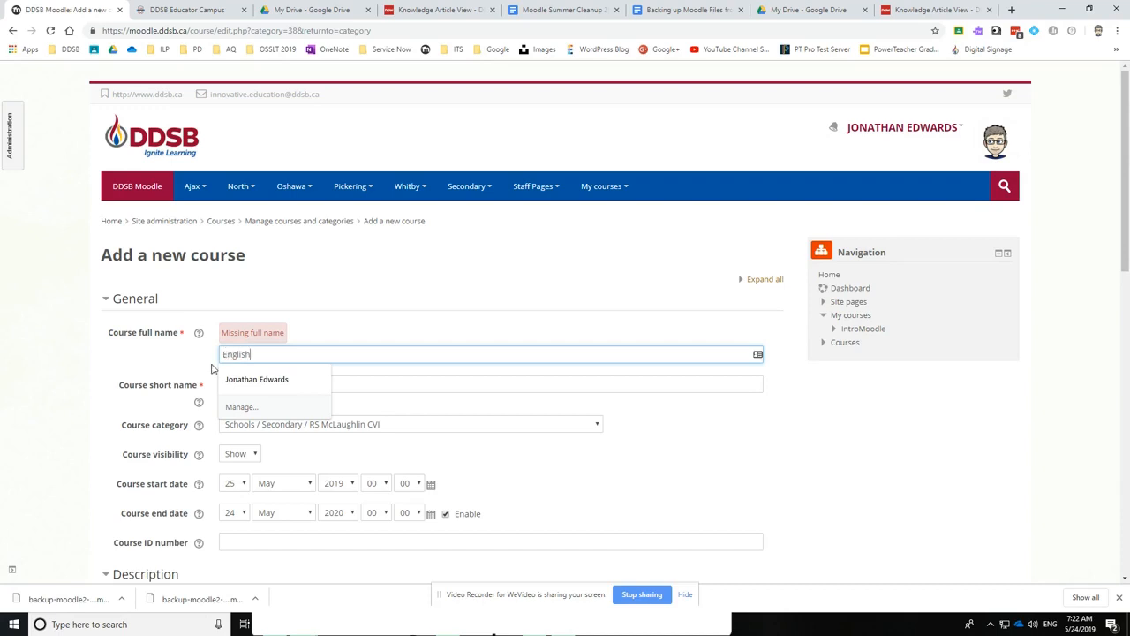
pyautogui.press('Tab')
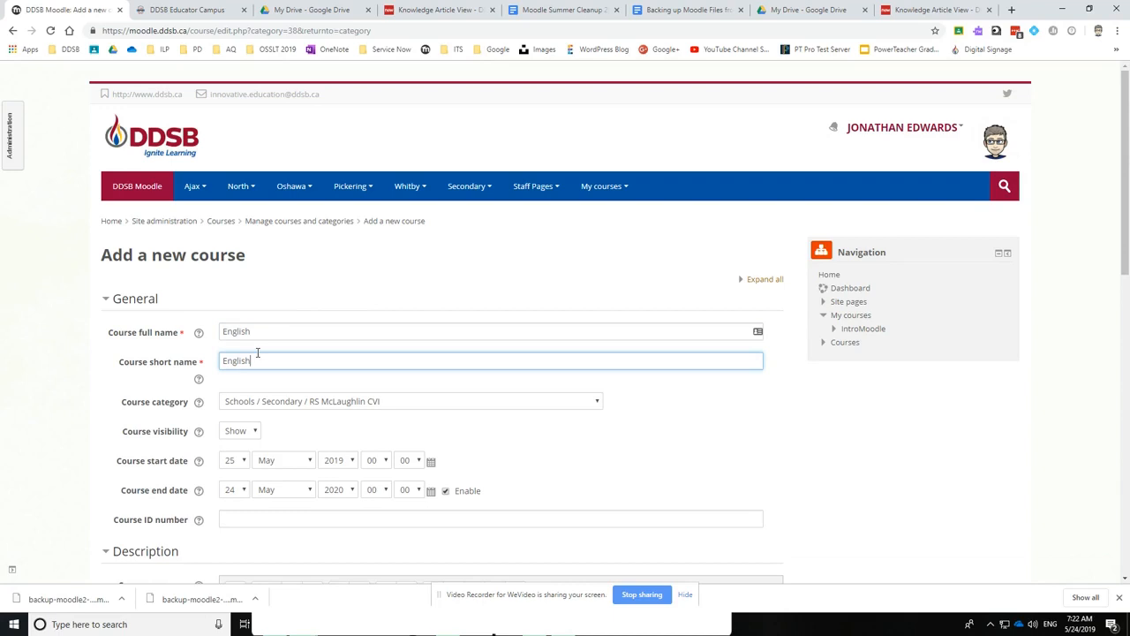
pyautogui.write('English2019xx')
pyautogui.scroll(-6, 301, 427)
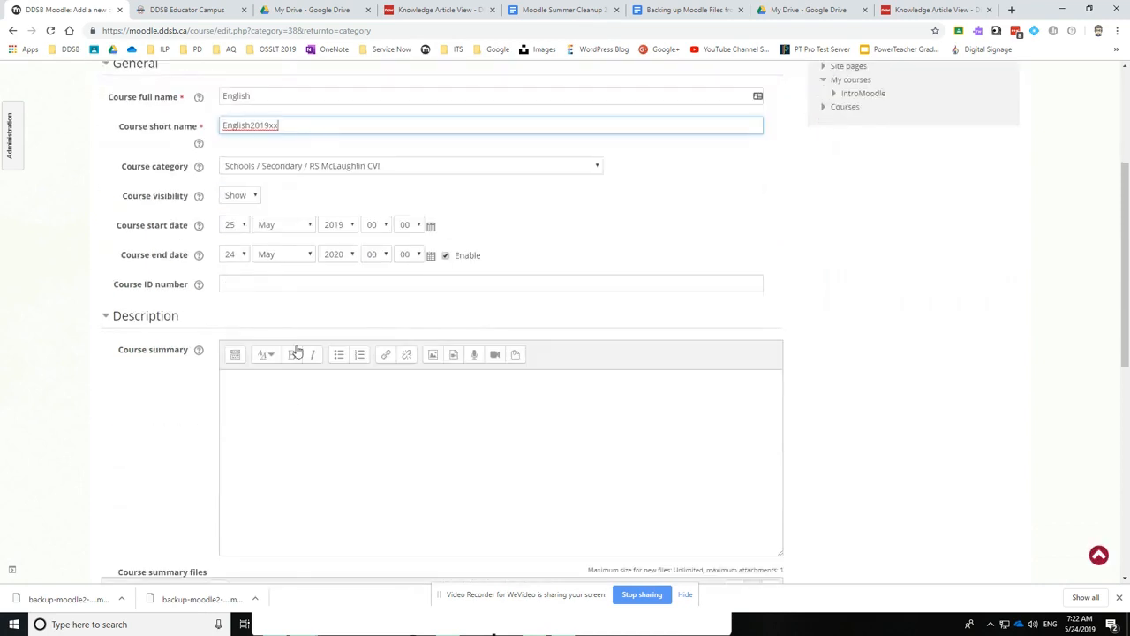
pyautogui.scroll(-3, 314, 338)
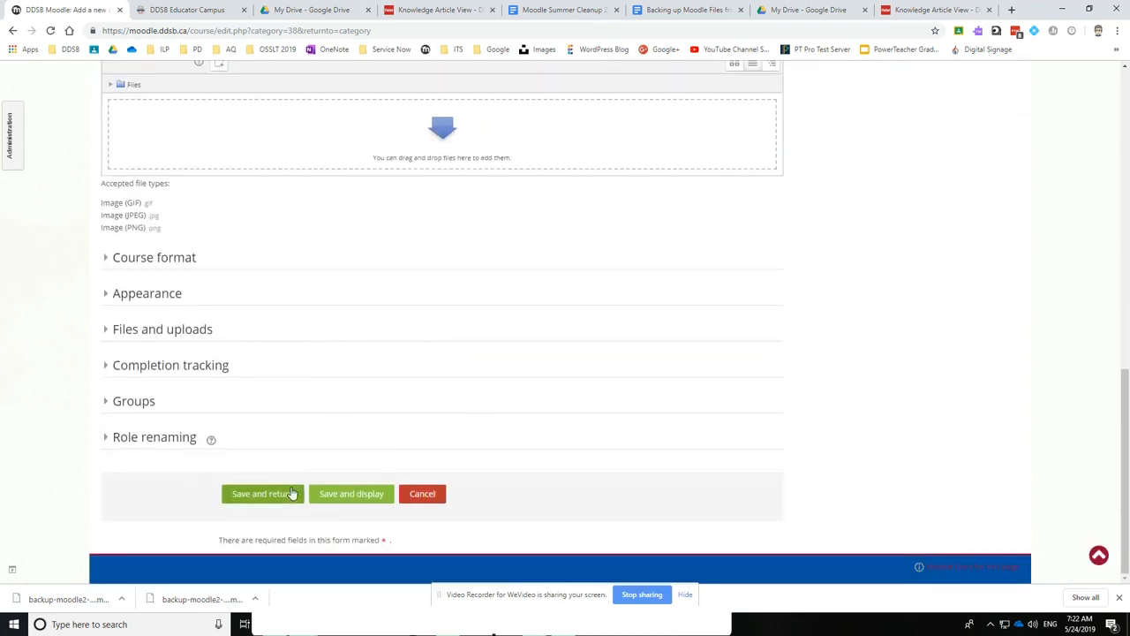
pyautogui.click(357, 496)
# Step: Go to the English2019xx course page and open its restore page
pyautogui.scroll(-2, 308, 387)
pyautogui.scroll(2, 194, 286)
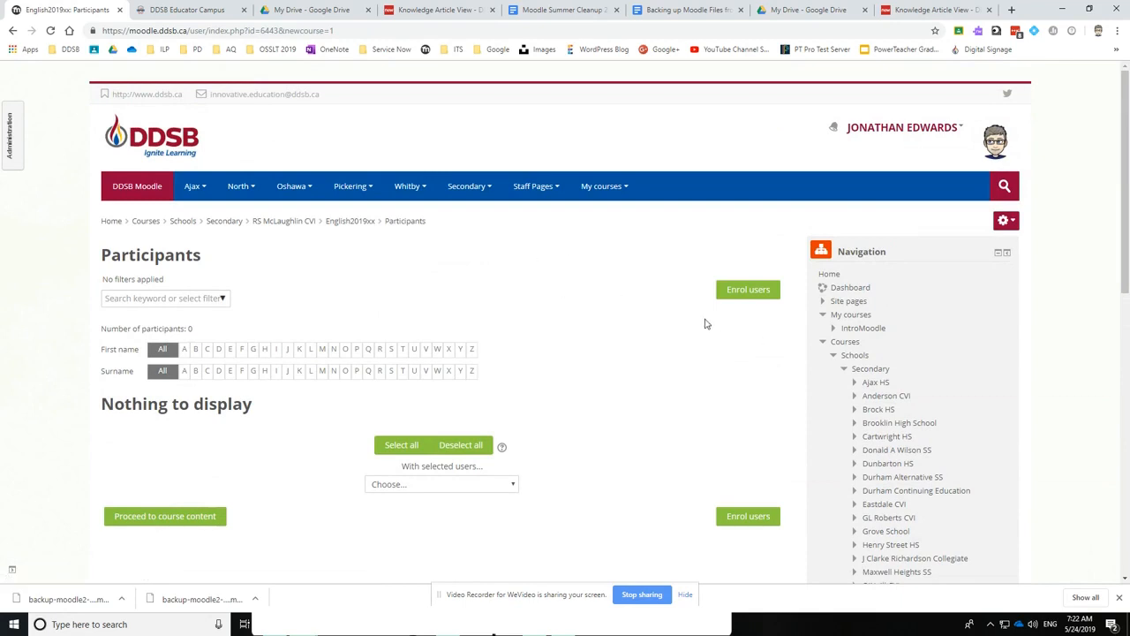
pyautogui.click(356, 227)
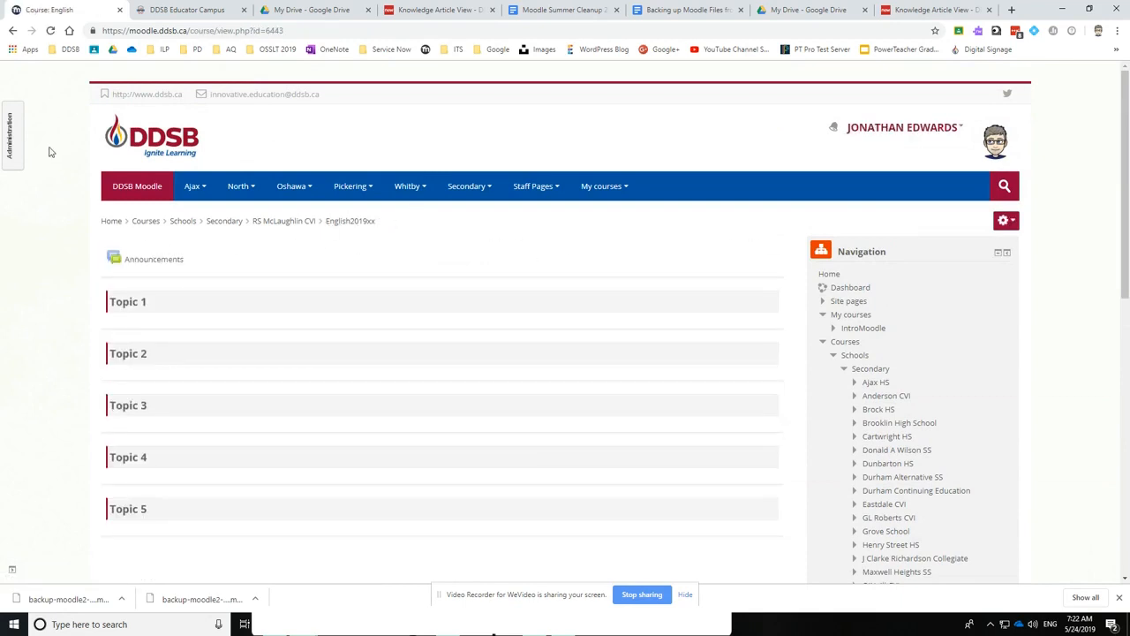
pyautogui.moveTo(11, 143)
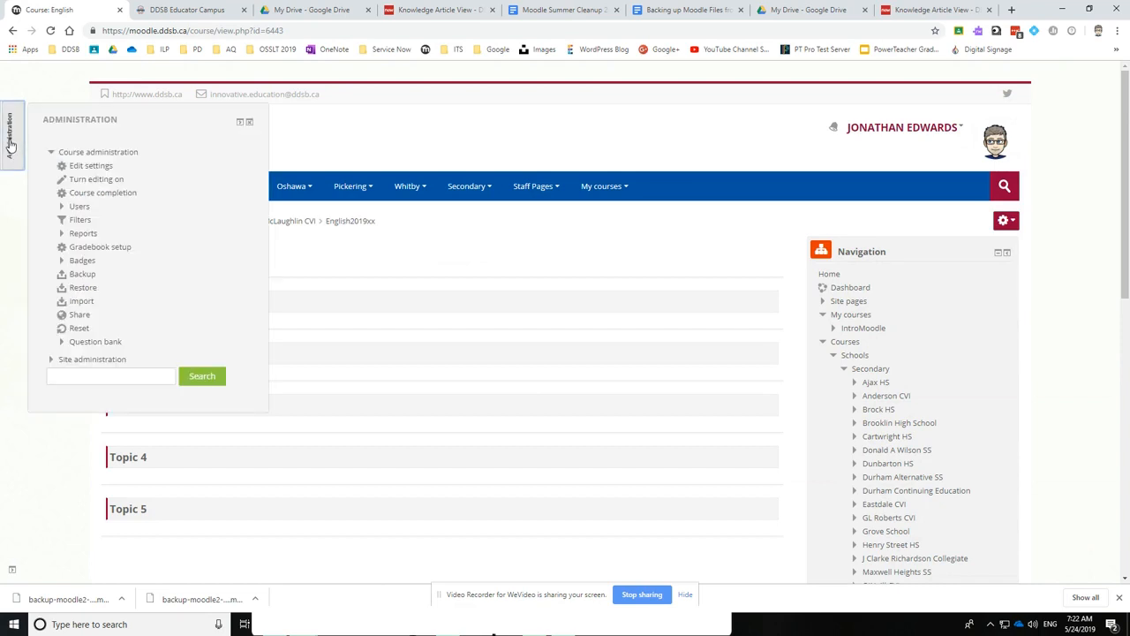
pyautogui.click(89, 292)
pyautogui.scroll(-2, 462, 394)
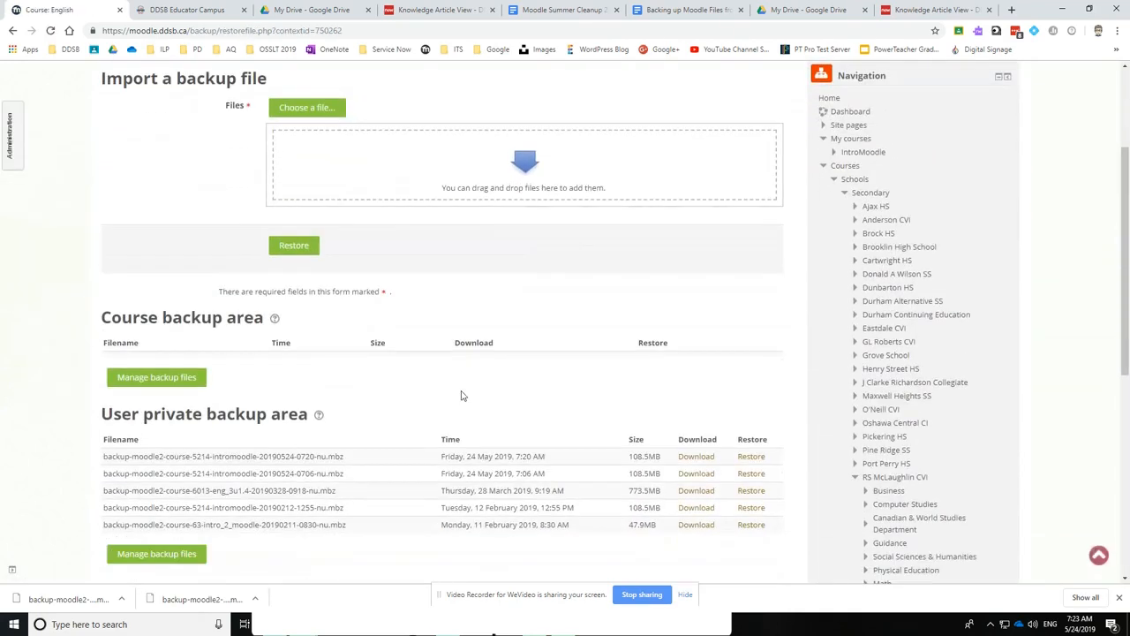
# Step: Open the file picker for importing a backup file and connect it to the Google Drive account
pyautogui.click(325, 108)
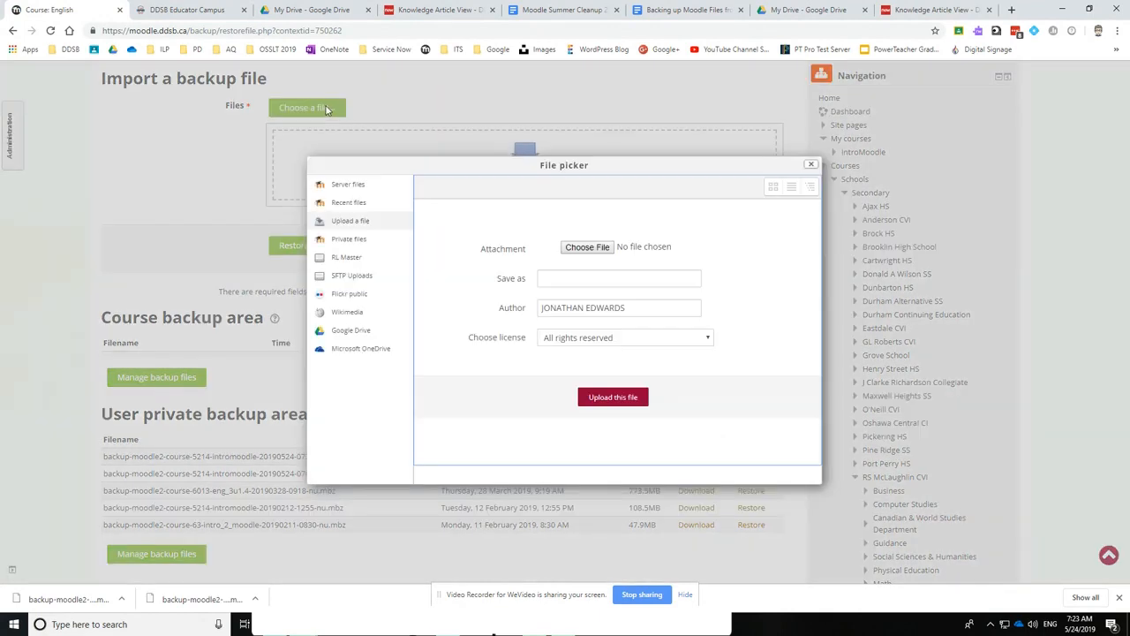
pyautogui.click(351, 332)
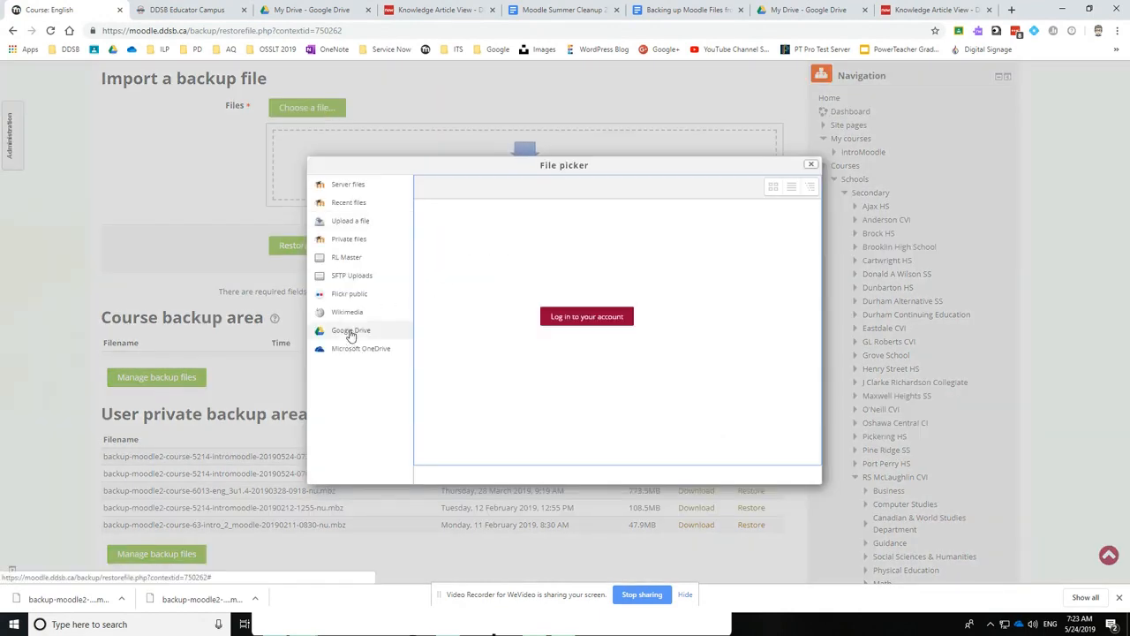
pyautogui.click(566, 318)
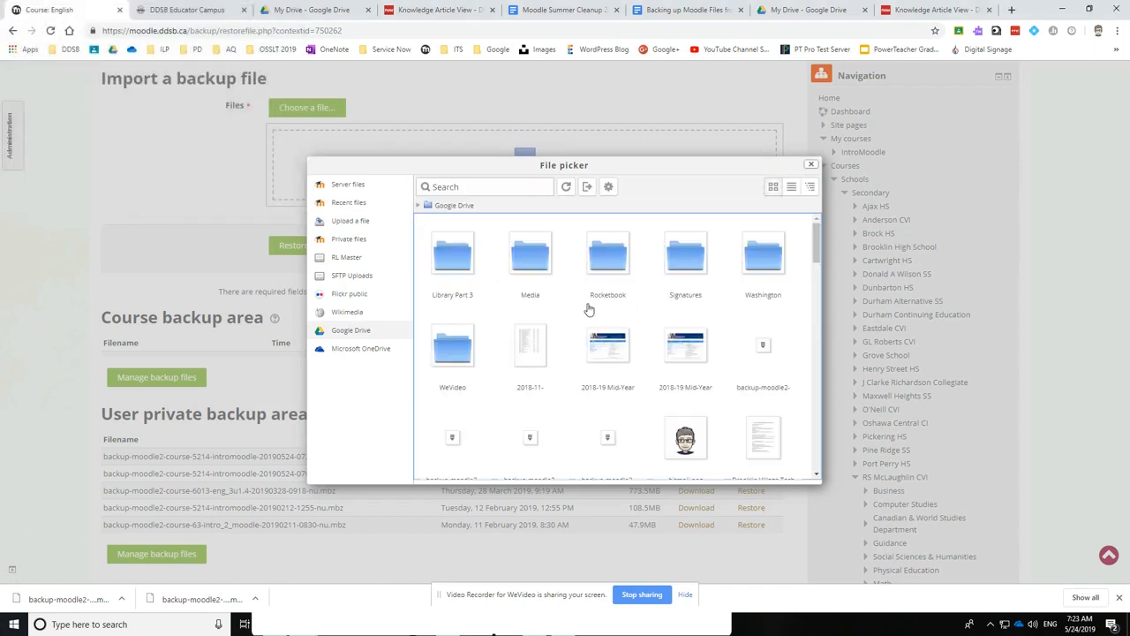
pyautogui.click(763, 345)
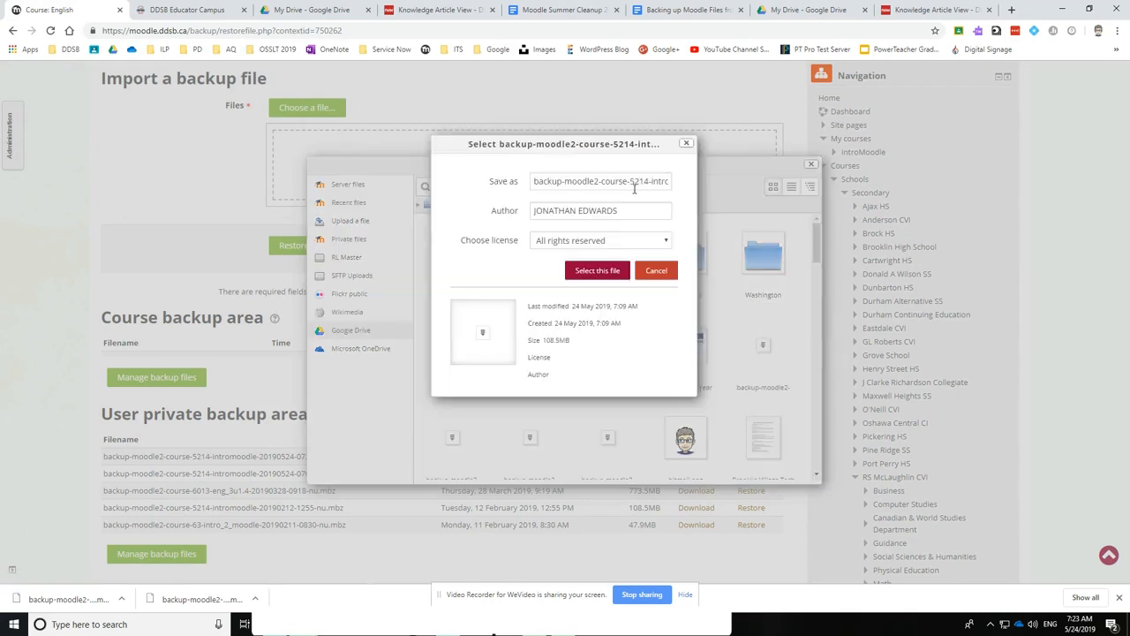
pyautogui.click(598, 271)
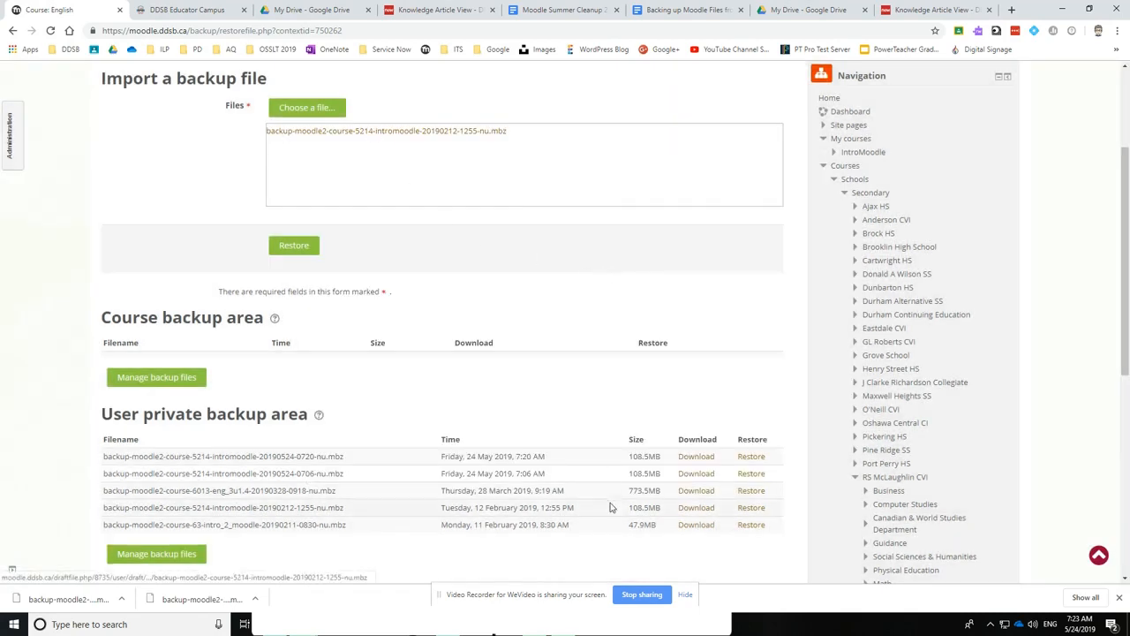
pyautogui.click(300, 248)
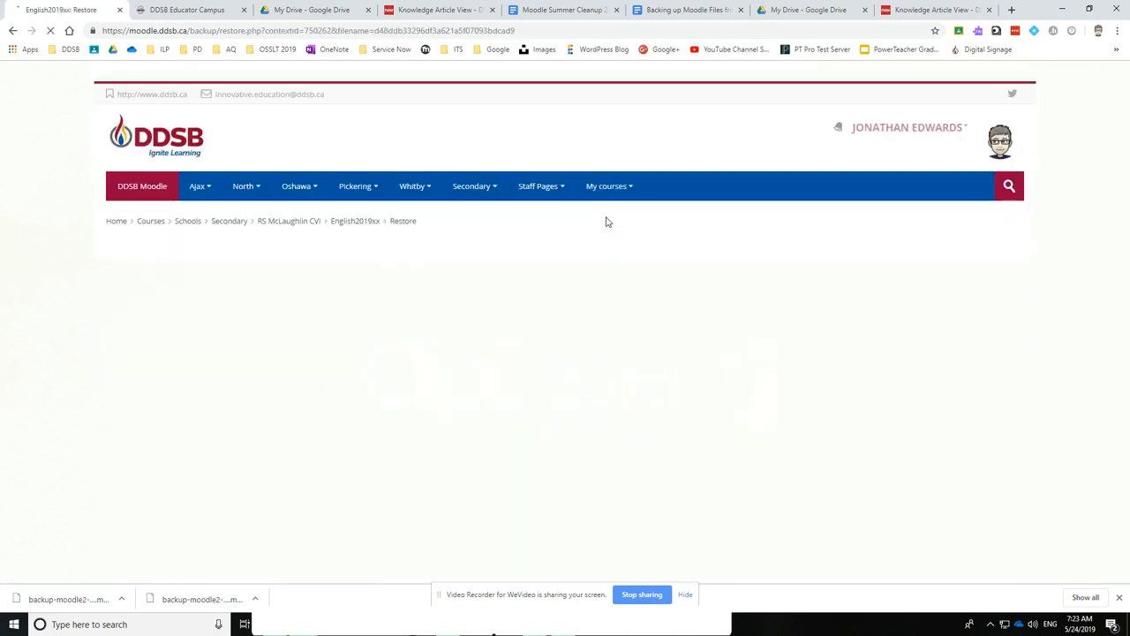
# Step: Review the backup's details, settings and included sections, and continue to choosing the restore destination
pyautogui.scroll(-8, 509, 348)
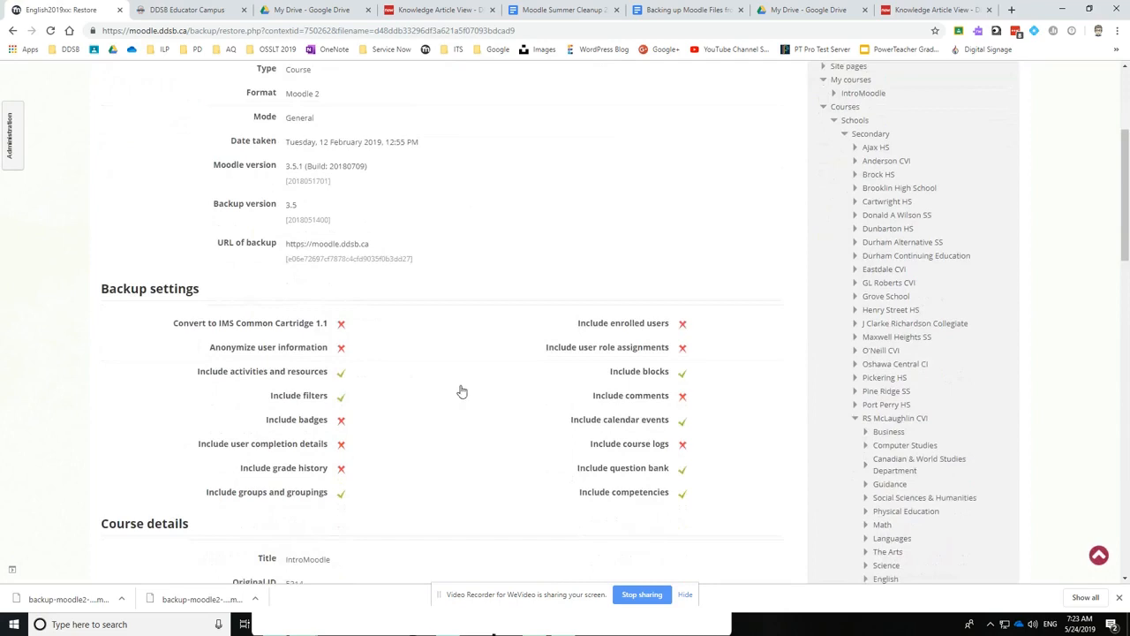
pyautogui.scroll(-7, 607, 491)
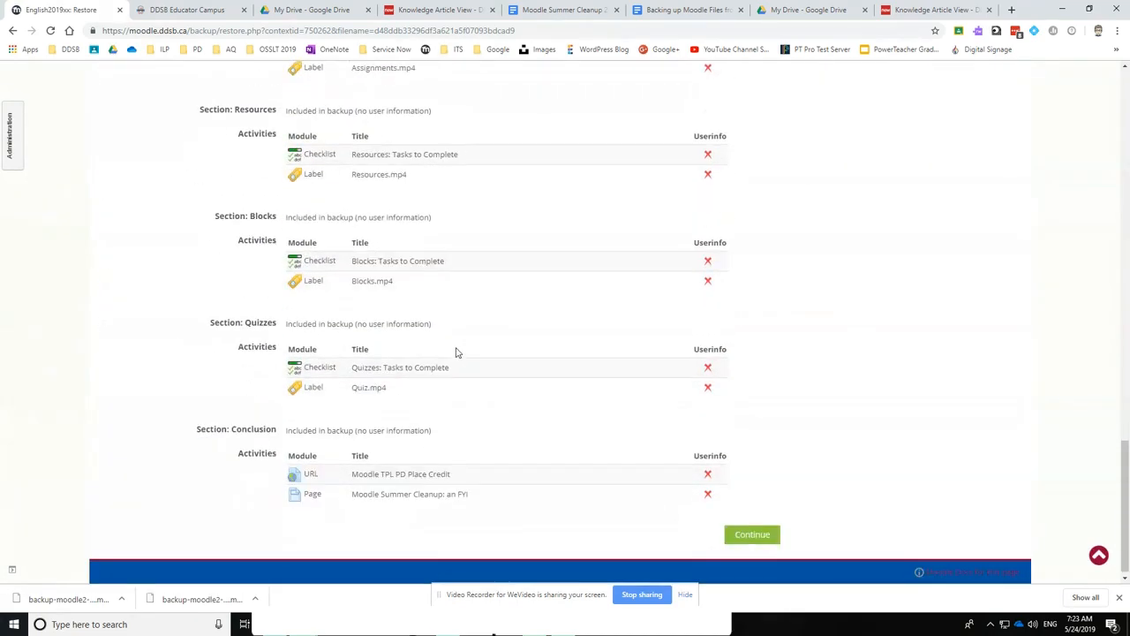
pyautogui.click(753, 530)
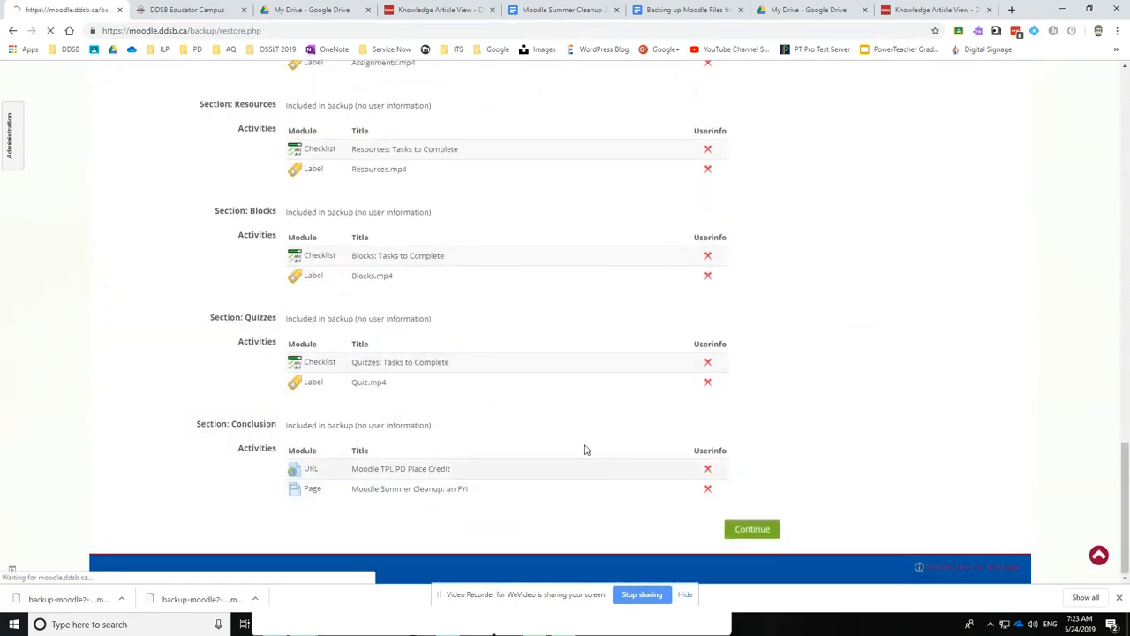
# Step: Set the restore to delete the contents of this course and then restore into it, and continue to the restore settings
pyautogui.scroll(-1, 450, 444)
pyautogui.scroll(-1, 450, 444)
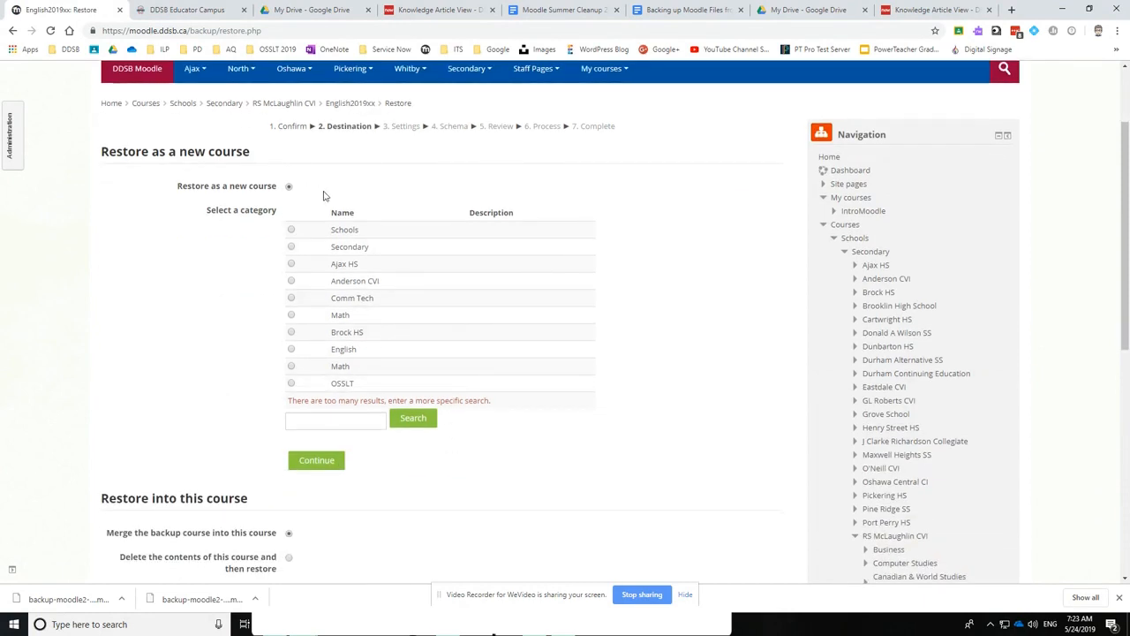
pyautogui.scroll(-1, 514, 331)
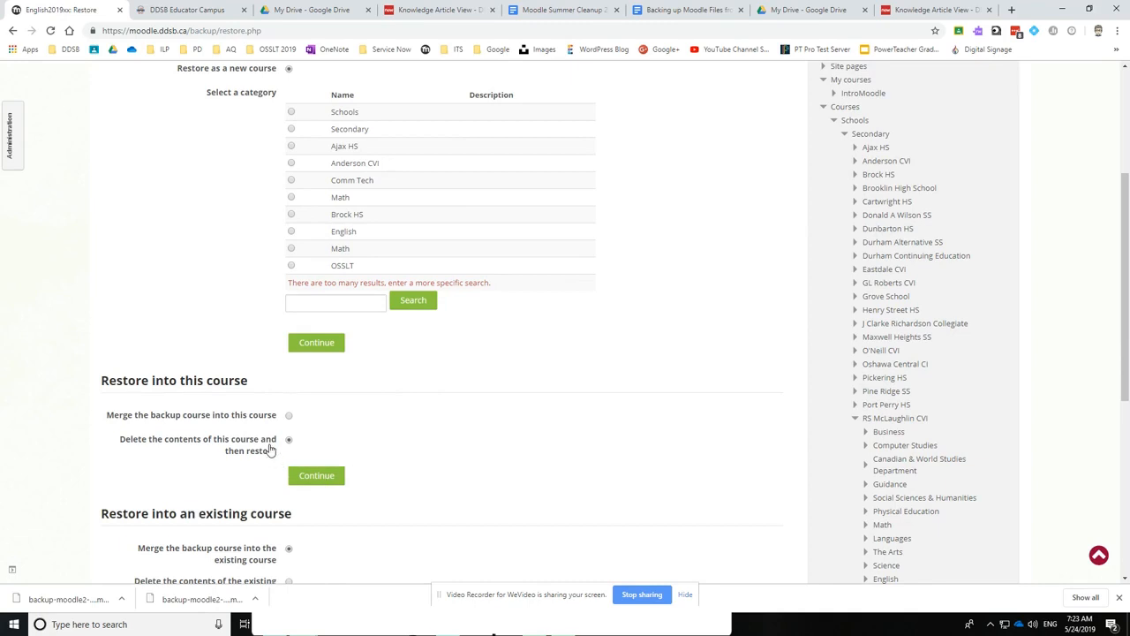
pyautogui.click(323, 477)
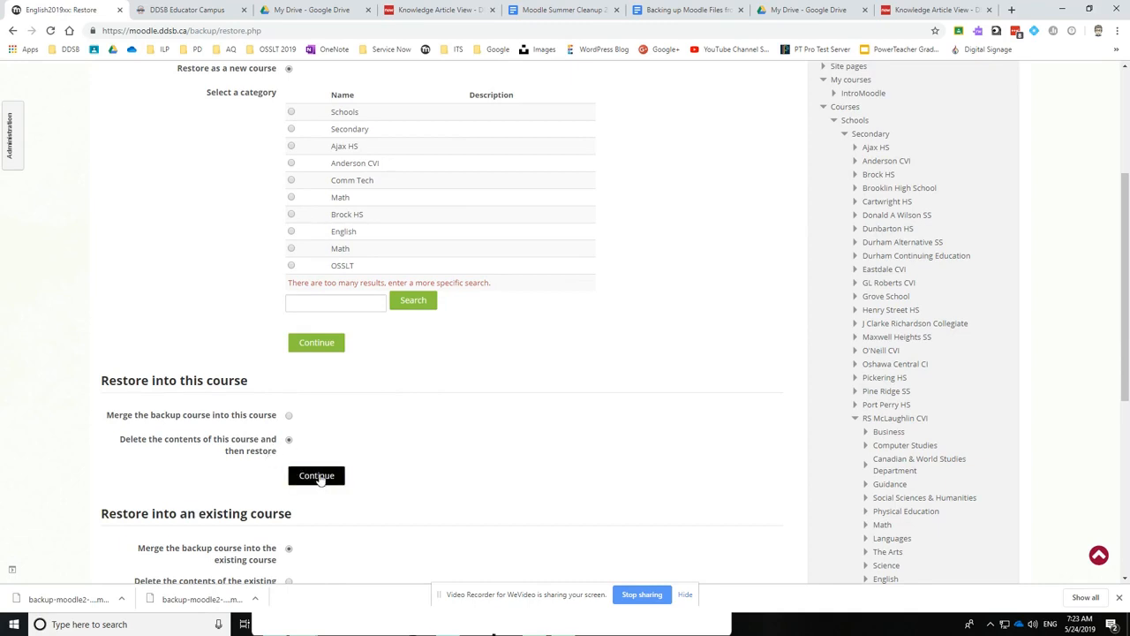
pyautogui.click(333, 476)
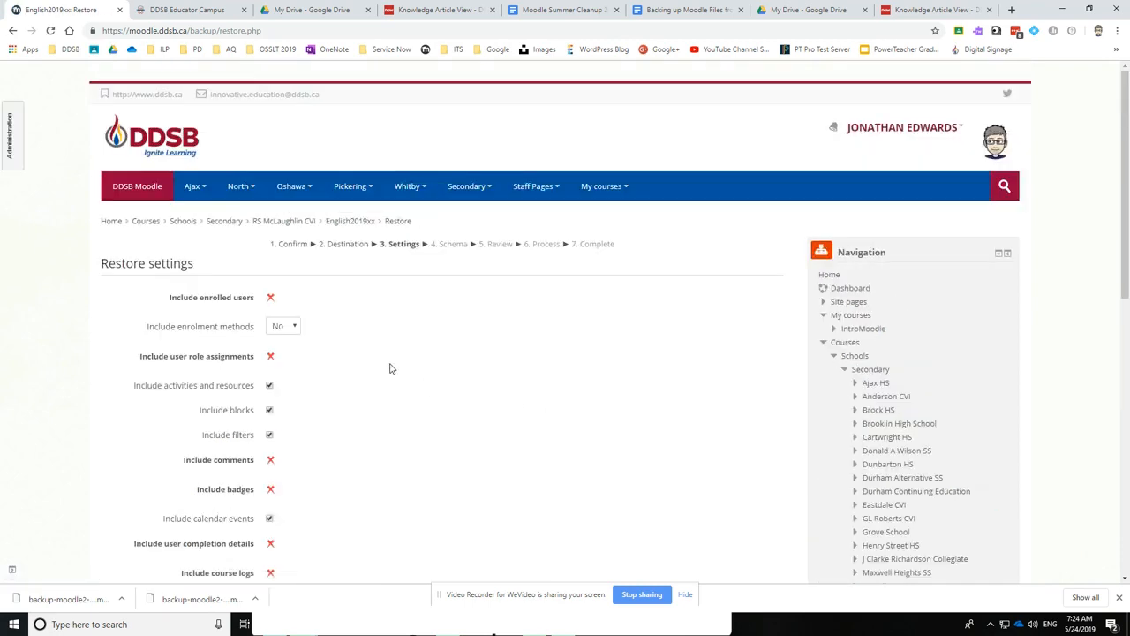
# Step: Accept the default restore settings and the course schema with all sections and activities included, proceeding to the review
pyautogui.scroll(-3, 696, 543)
pyautogui.scroll(-3, 751, 221)
pyautogui.click(729, 175)
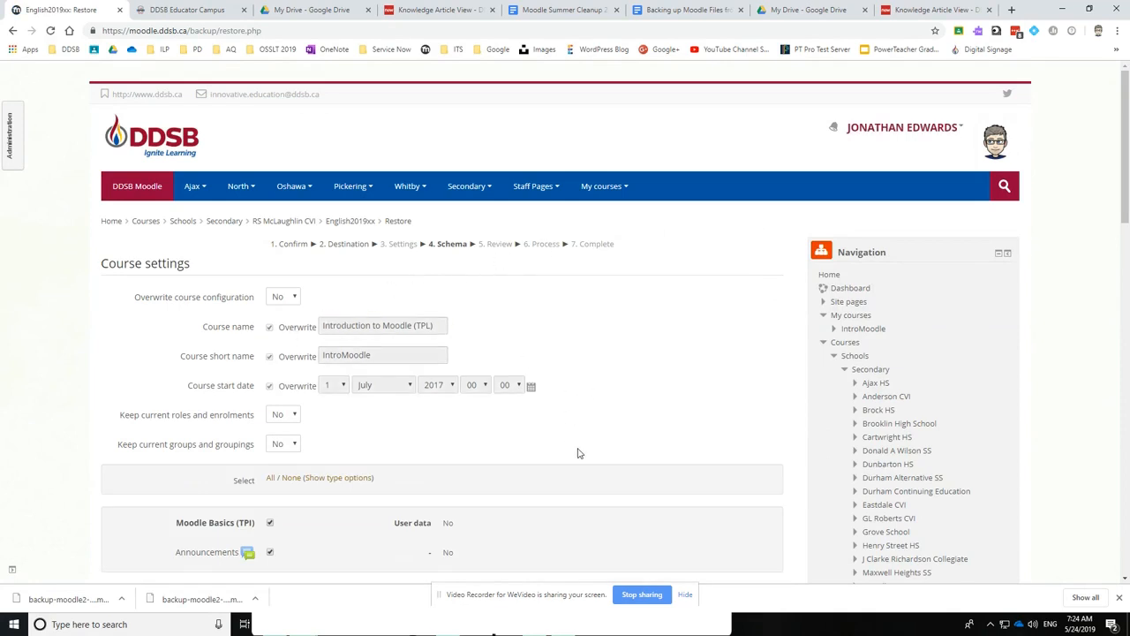
pyautogui.scroll(-15, 579, 453)
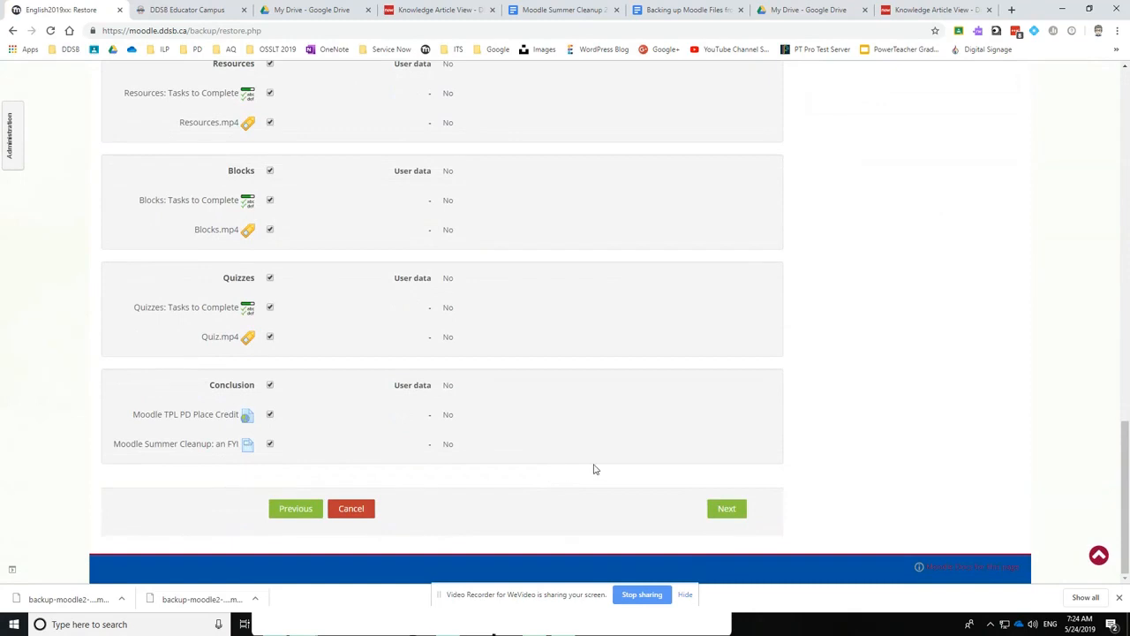
pyautogui.click(726, 509)
# Step: Review the restore summary, perform the restore, and continue to the restored course
pyautogui.scroll(-5, 467, 443)
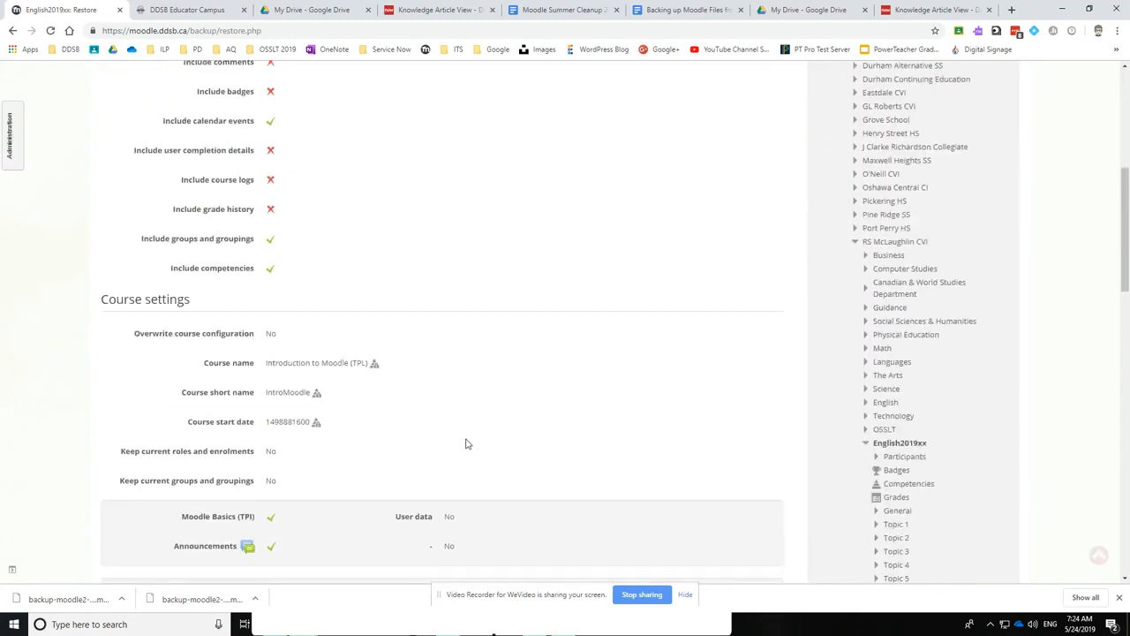
pyautogui.scroll(-15, 467, 443)
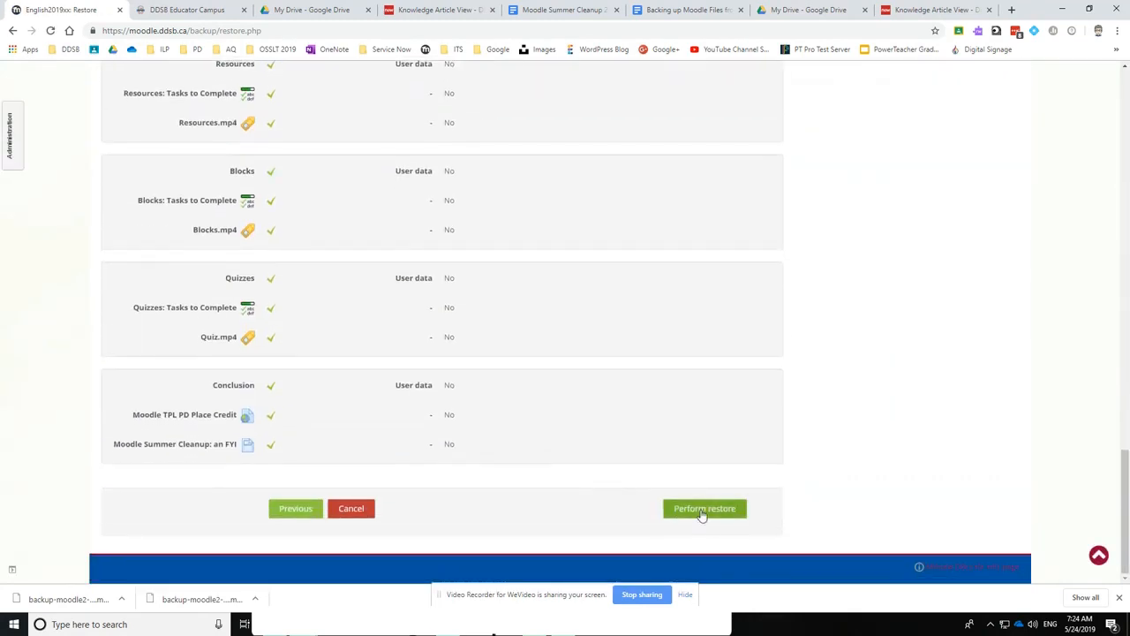
pyautogui.click(702, 510)
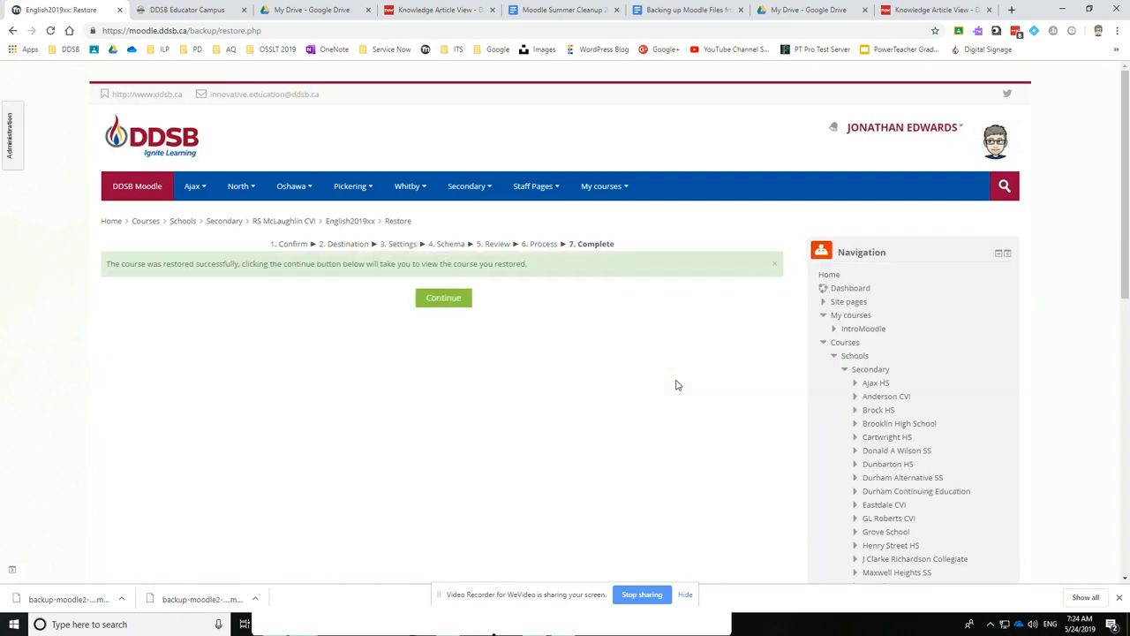
pyautogui.click(447, 301)
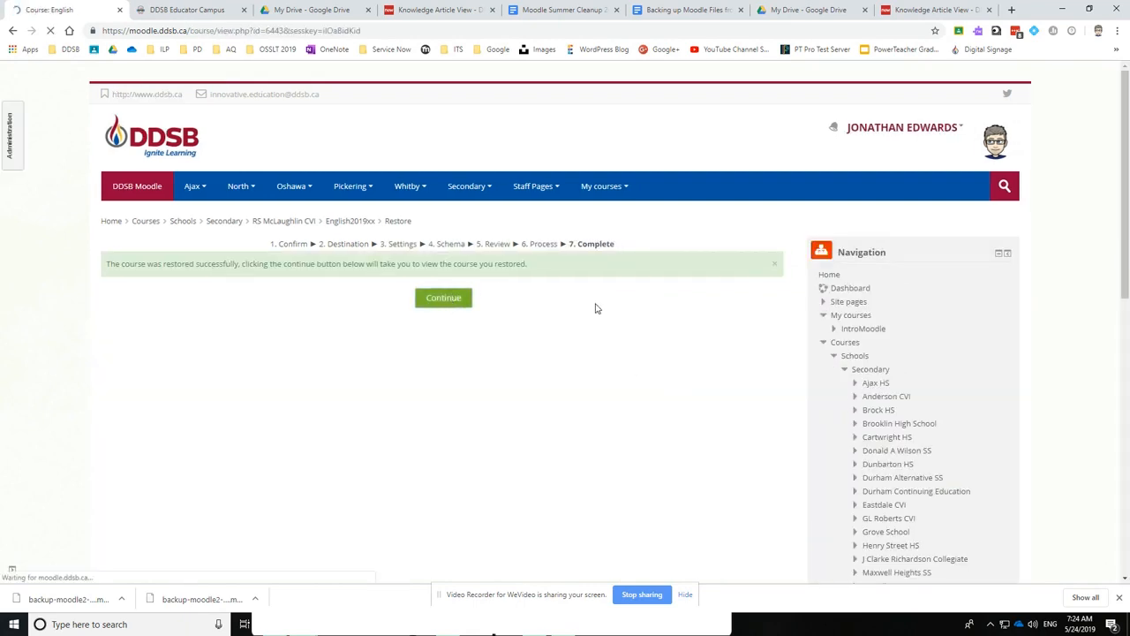
# Step: Look over the restored sections on the English2019xx course page and close the browser's downloads bar
pyautogui.scroll(-8, 372, 477)
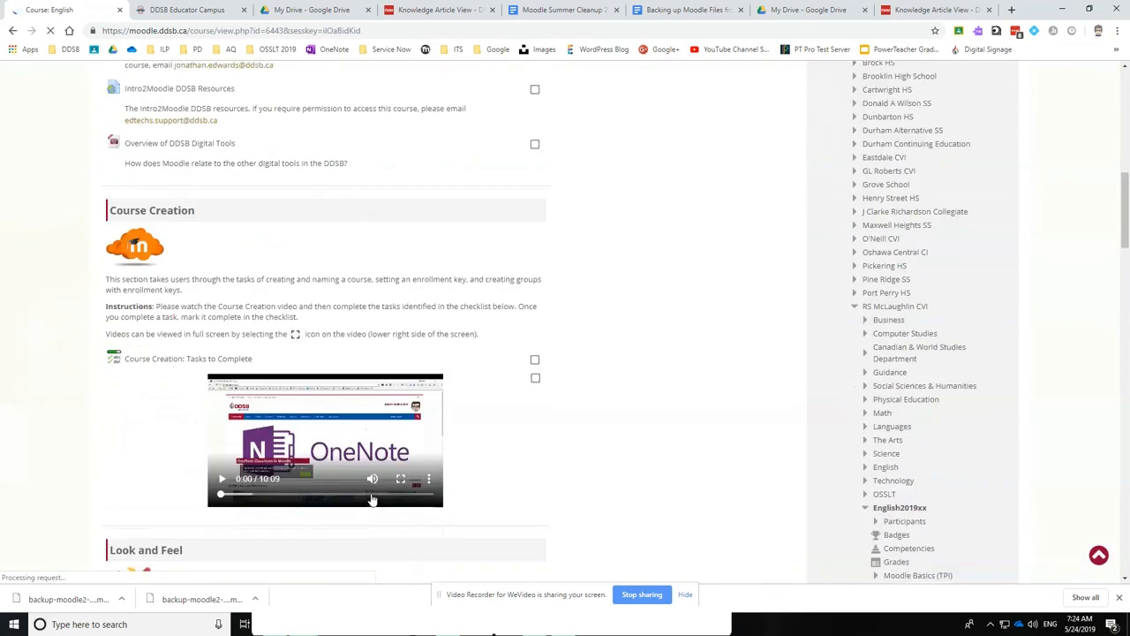
pyautogui.scroll(8, 374, 477)
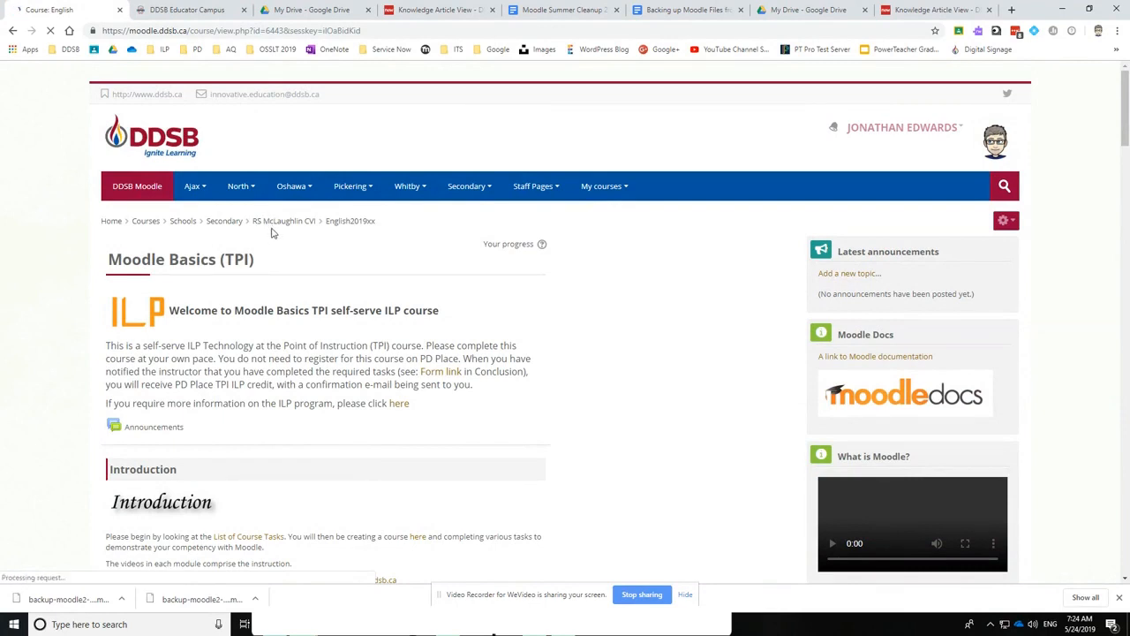
pyautogui.click(1120, 598)
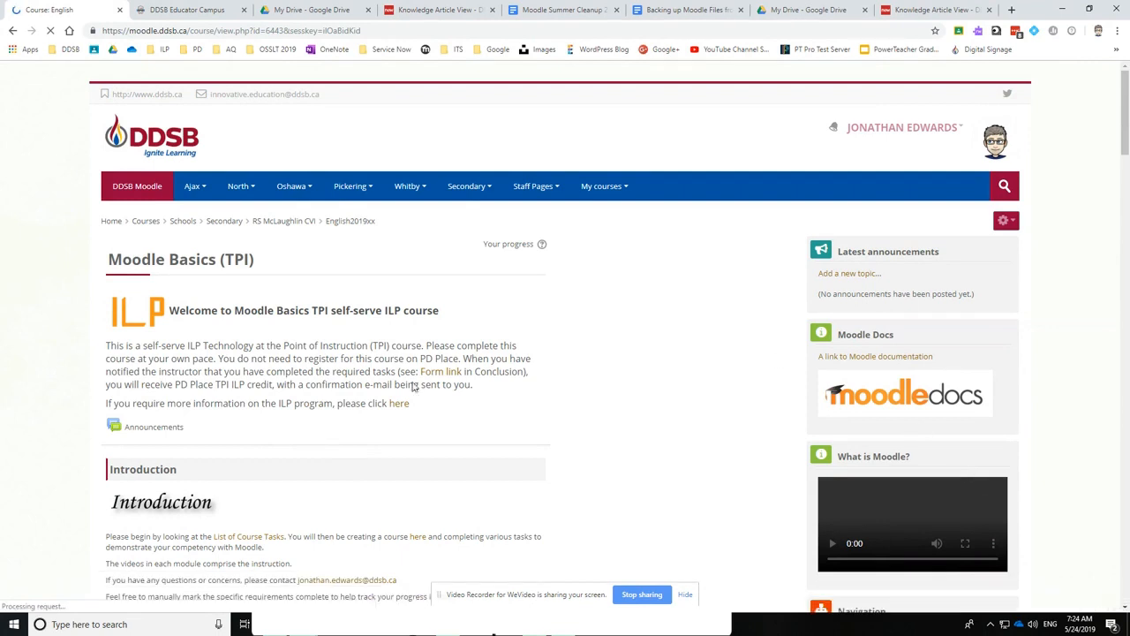
# Step: Enter the English course from the RS McLaughlin CVI category and check its restored content
pyautogui.click(287, 228)
pyautogui.scroll(-3, 321, 353)
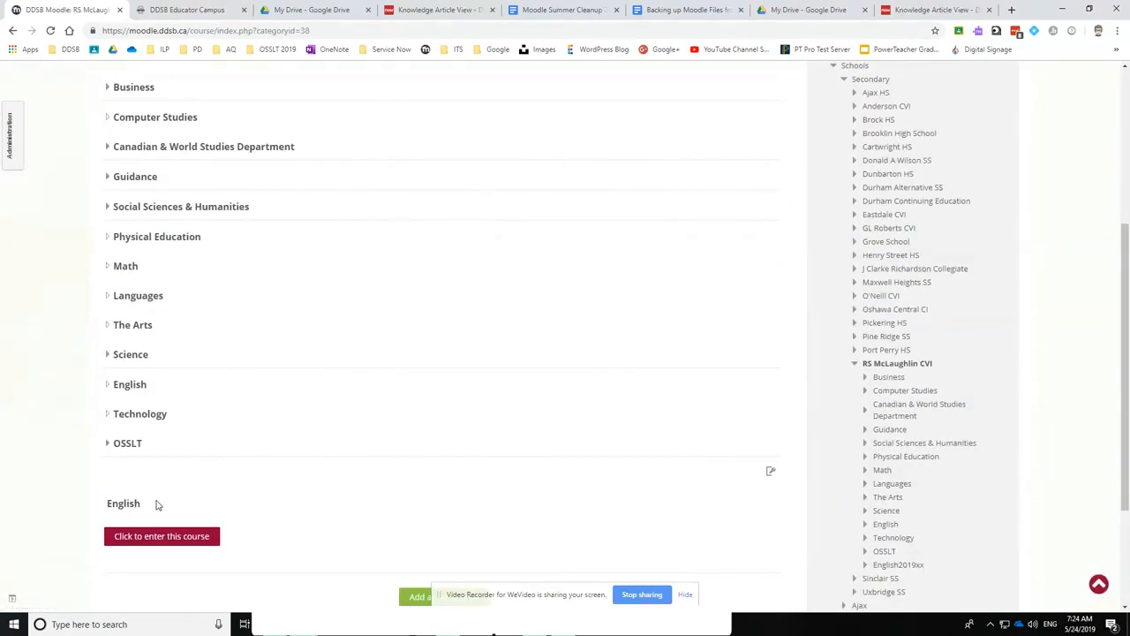
pyautogui.click(169, 540)
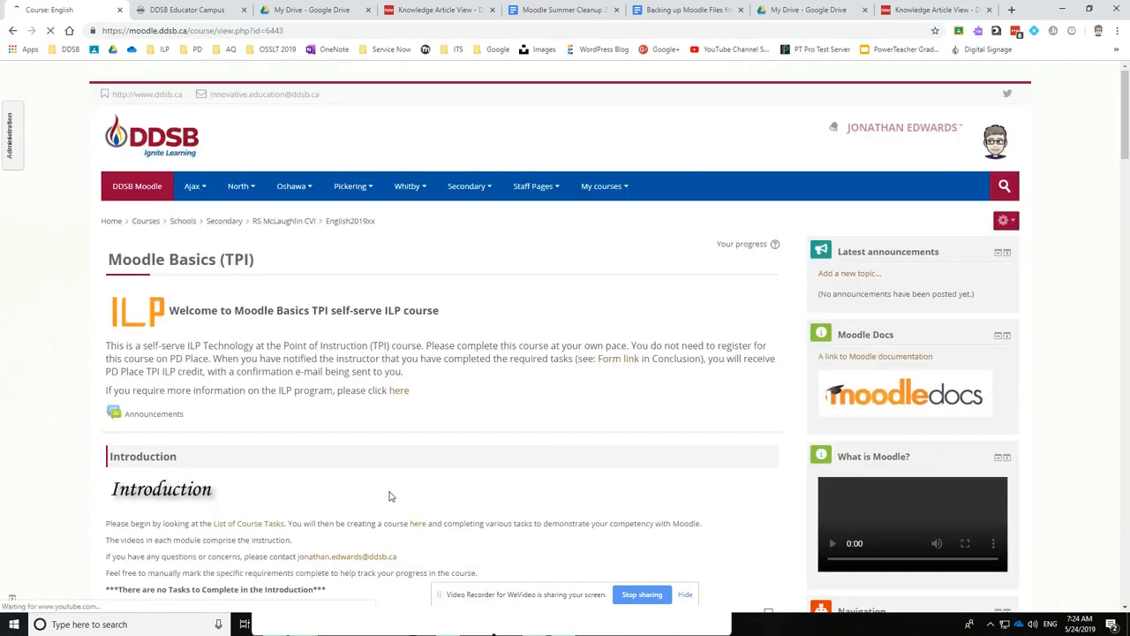
pyautogui.scroll(-3, 393, 499)
pyautogui.scroll(-5, 466, 439)
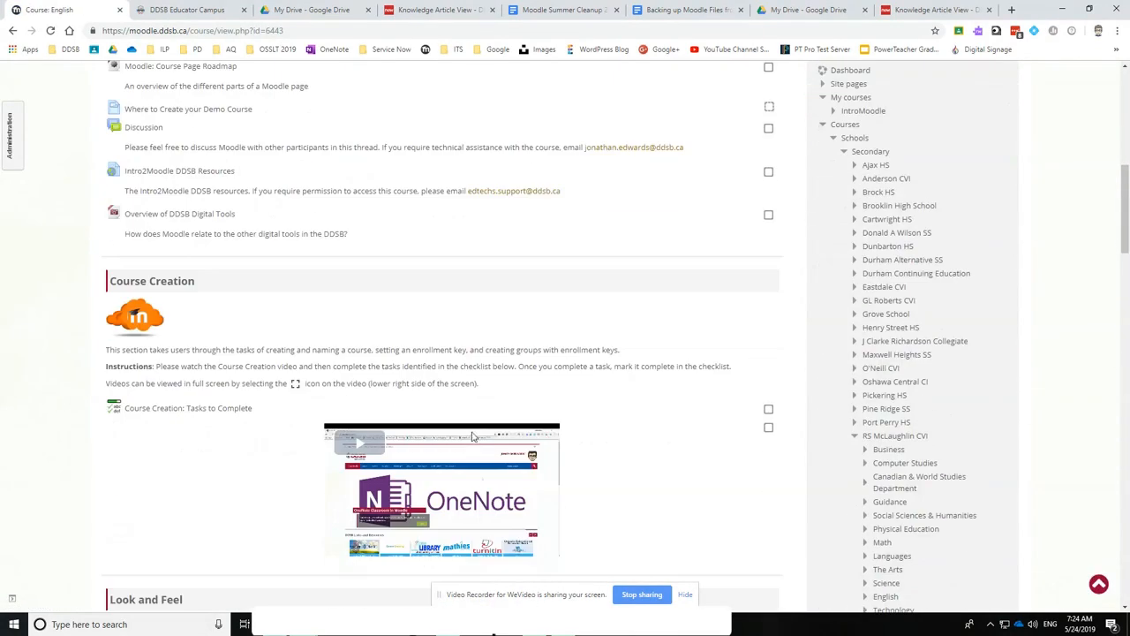
pyautogui.scroll(8, 472, 433)
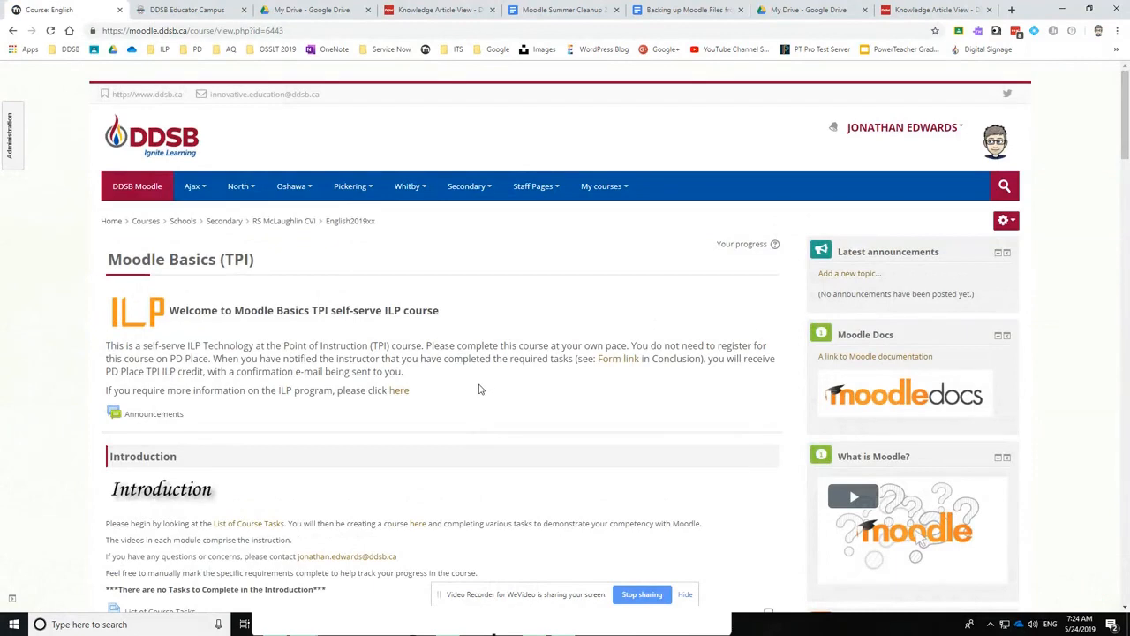